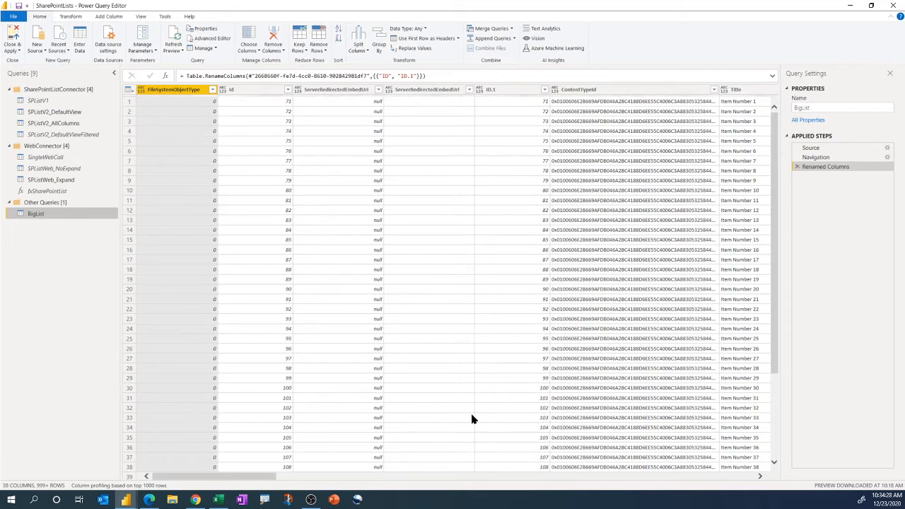
Look through the columns of the BigList query and preview the first row's FieldValuesAsText record.
{"action": "left_click", "coordinate": [532, 475]}
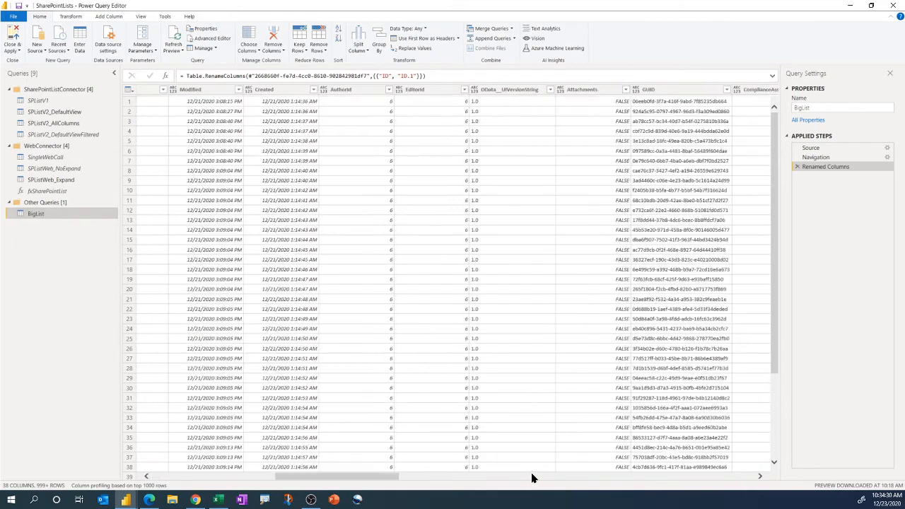
{"action": "left_click", "coordinate": [532, 478]}
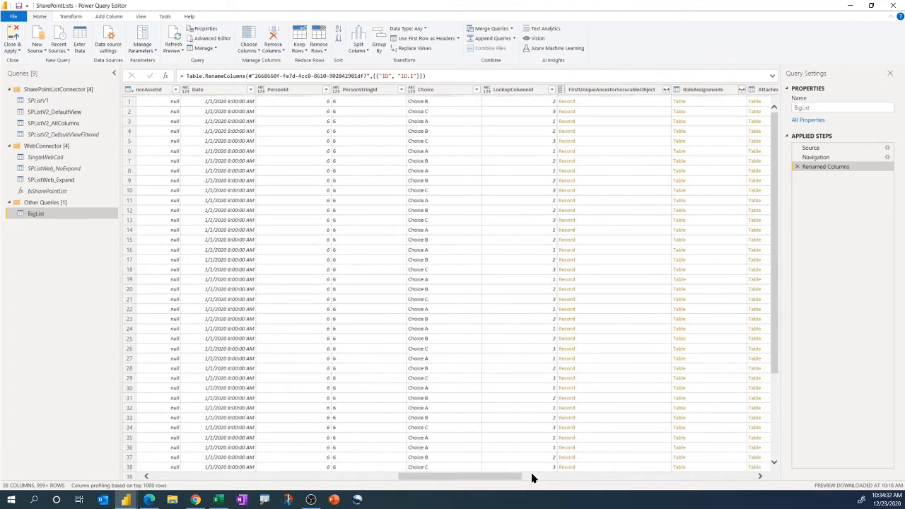
{"action": "left_click_drag", "start_coordinate": [488, 477], "coordinate": [487, 477]}
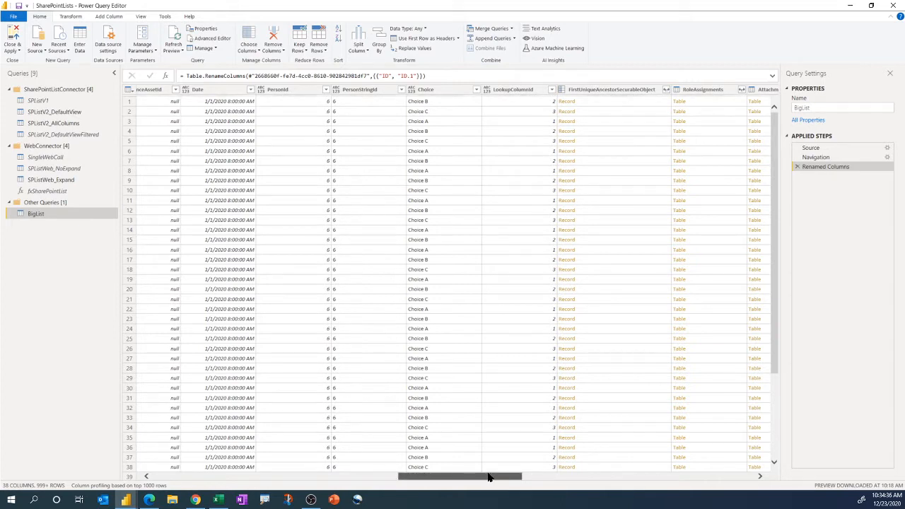
{"action": "left_click_drag", "start_coordinate": [487, 477], "coordinate": [619, 477]}
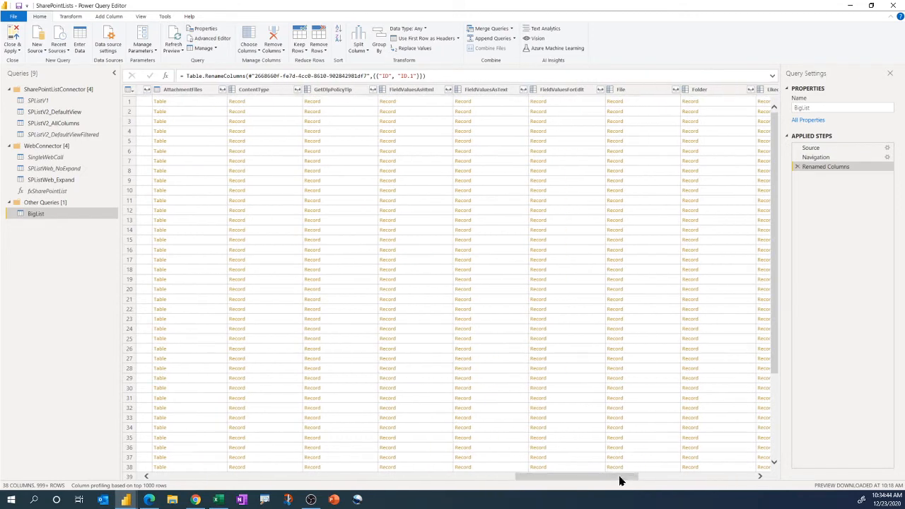
{"action": "left_click", "coordinate": [511, 101]}
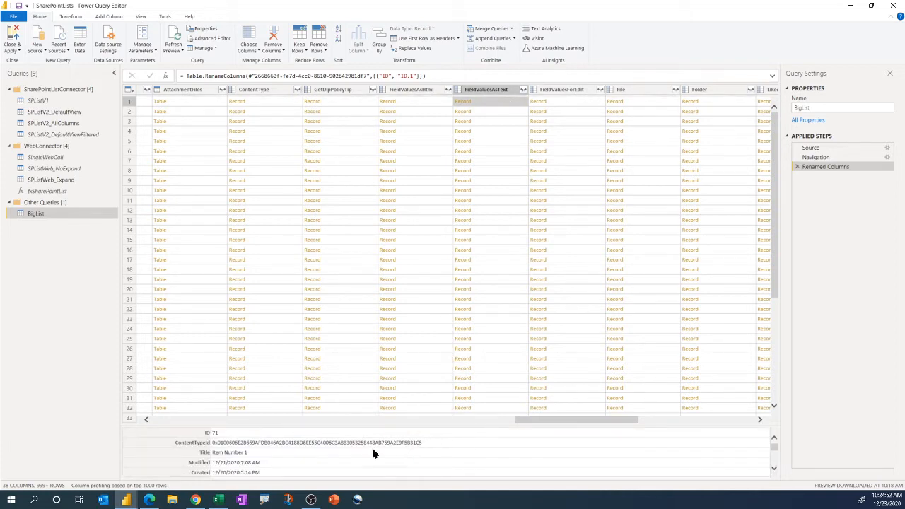
{"action": "scroll", "coordinate": [369, 453], "scroll_direction": "down", "scroll_amount": 1}
{"action": "scroll", "coordinate": [368, 454], "scroll_direction": "down", "scroll_amount": 4}
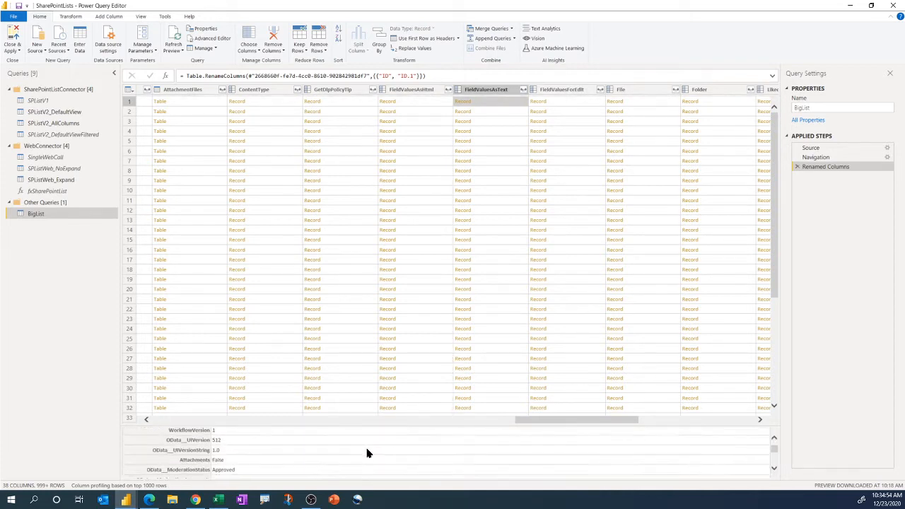
{"action": "scroll", "coordinate": [368, 453], "scroll_direction": "up", "scroll_amount": 4}
{"action": "scroll", "coordinate": [368, 454], "scroll_direction": "up", "scroll_amount": 1}
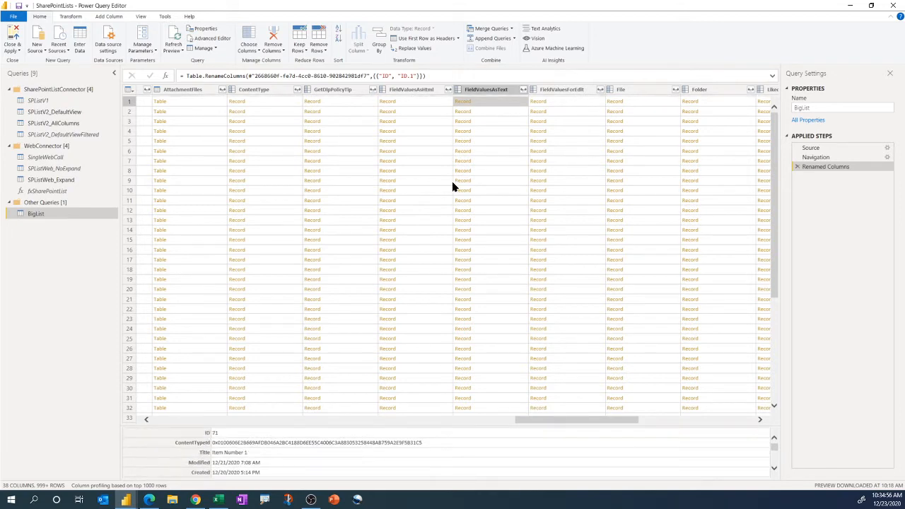
{"action": "right_click", "coordinate": [488, 89]}
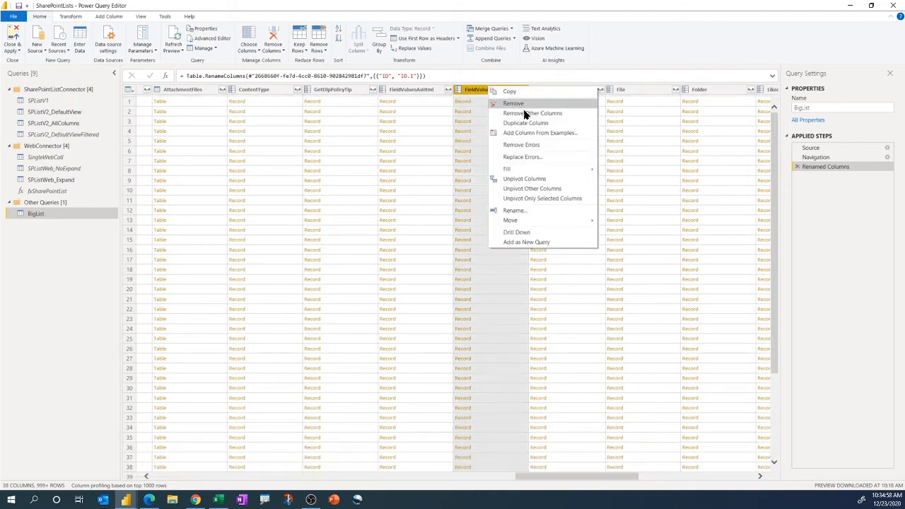
{"action": "left_click", "coordinate": [476, 92]}
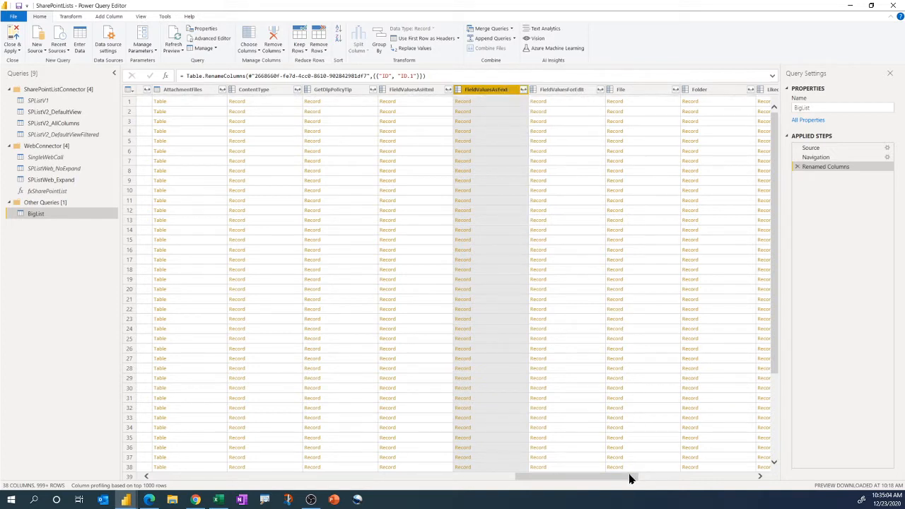
Preview the first row's Person record in BigList and check which fields the Person column offers for expansion.
{"action": "left_click_drag", "start_coordinate": [630, 477], "coordinate": [755, 477]}
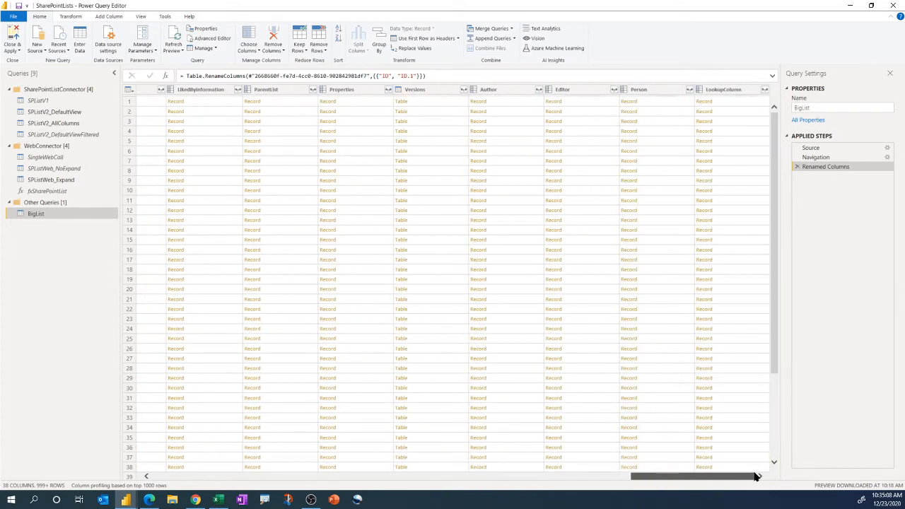
{"action": "left_click", "coordinate": [677, 103]}
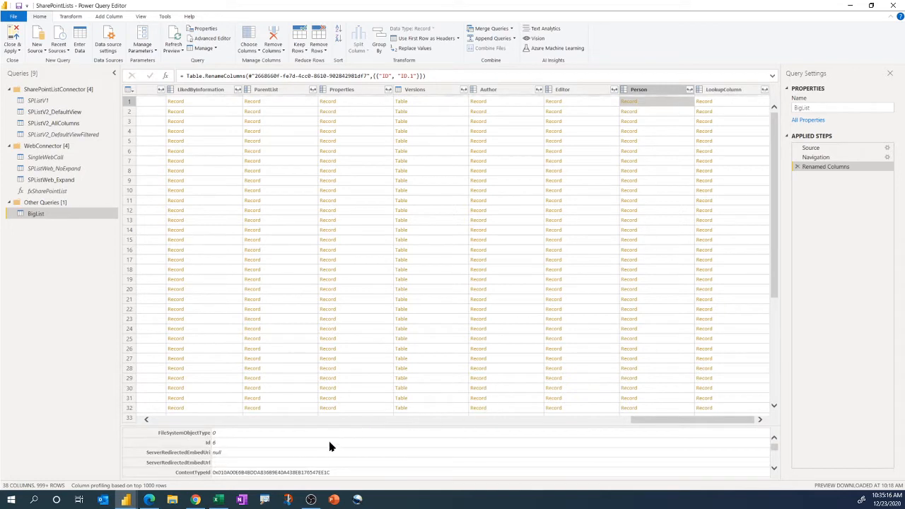
{"action": "scroll", "coordinate": [329, 450], "scroll_direction": "down", "scroll_amount": 2}
{"action": "scroll", "coordinate": [329, 453], "scroll_direction": "down", "scroll_amount": 5}
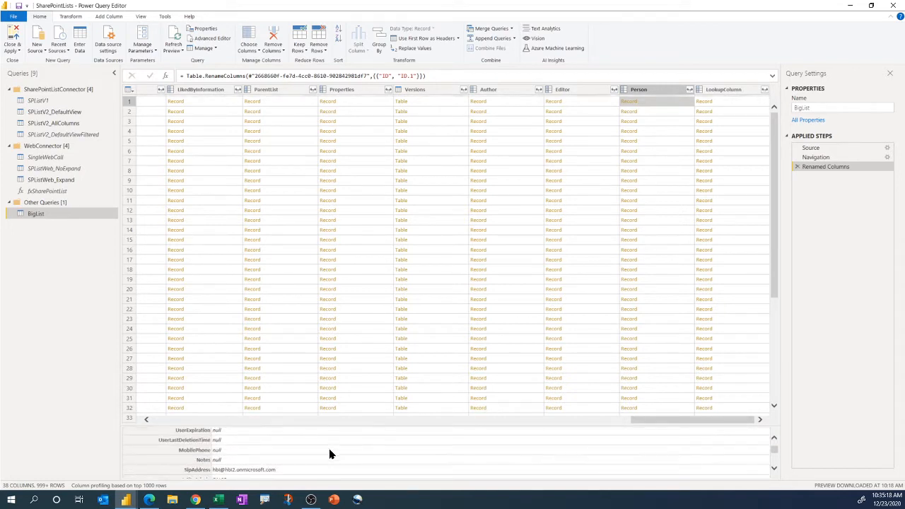
{"action": "scroll", "coordinate": [330, 452], "scroll_direction": "down", "scroll_amount": 6}
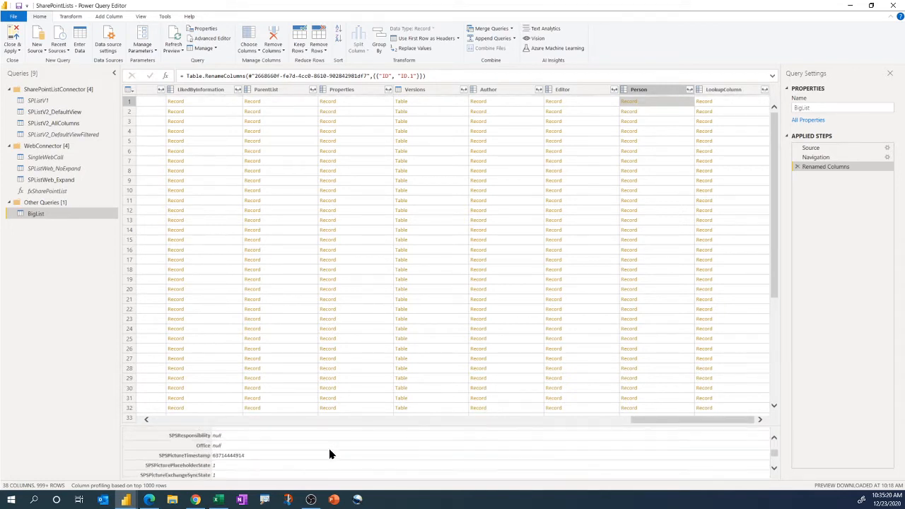
{"action": "left_click", "coordinate": [688, 90]}
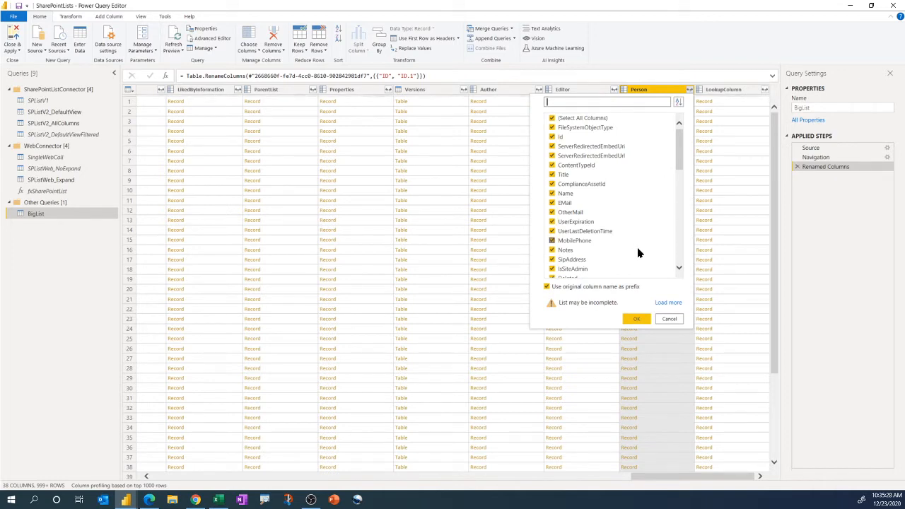
{"action": "left_click", "coordinate": [668, 319]}
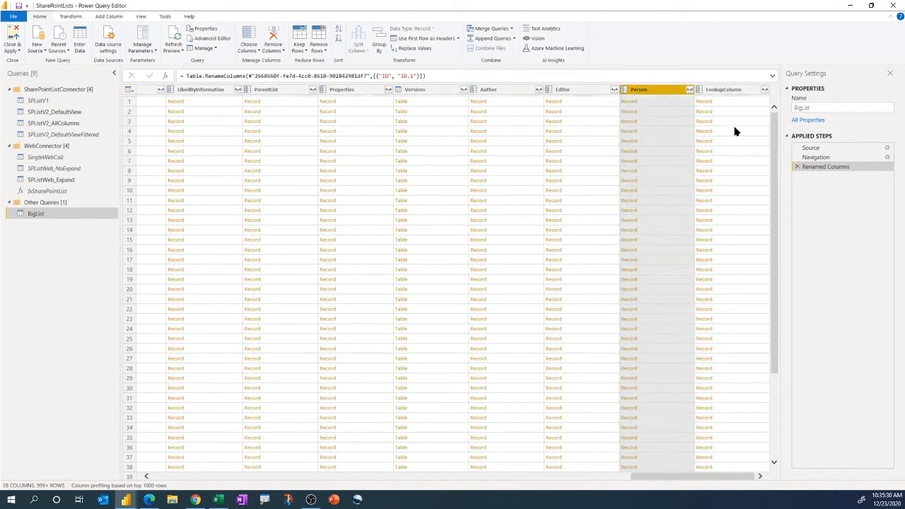
{"action": "left_click", "coordinate": [765, 90]}
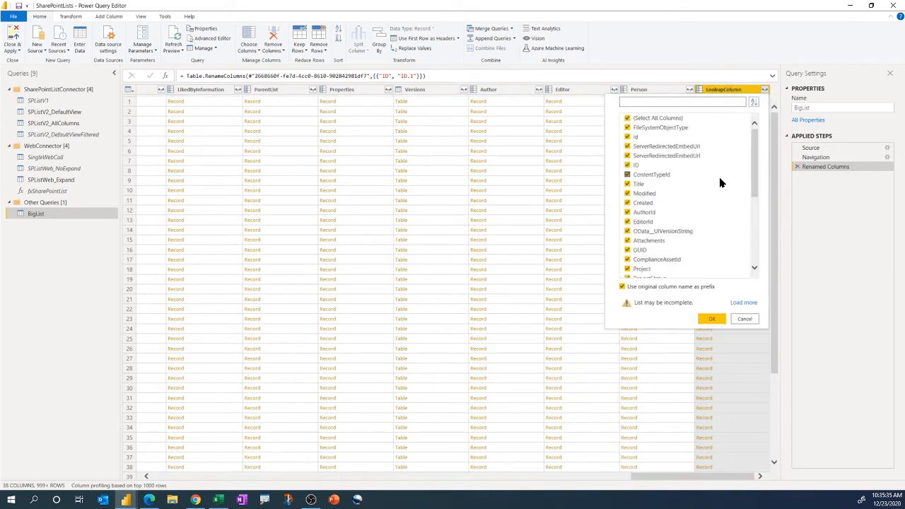
{"action": "left_click", "coordinate": [658, 118]}
{"action": "scroll", "coordinate": [696, 190], "scroll_direction": "down", "scroll_amount": 3}
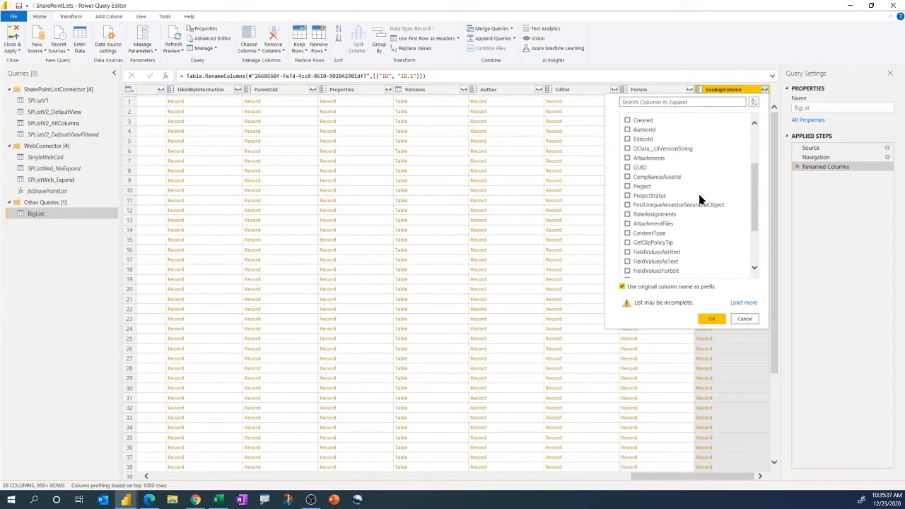
{"action": "left_click", "coordinate": [643, 188]}
{"action": "scroll", "coordinate": [662, 215], "scroll_direction": "down", "scroll_amount": 3}
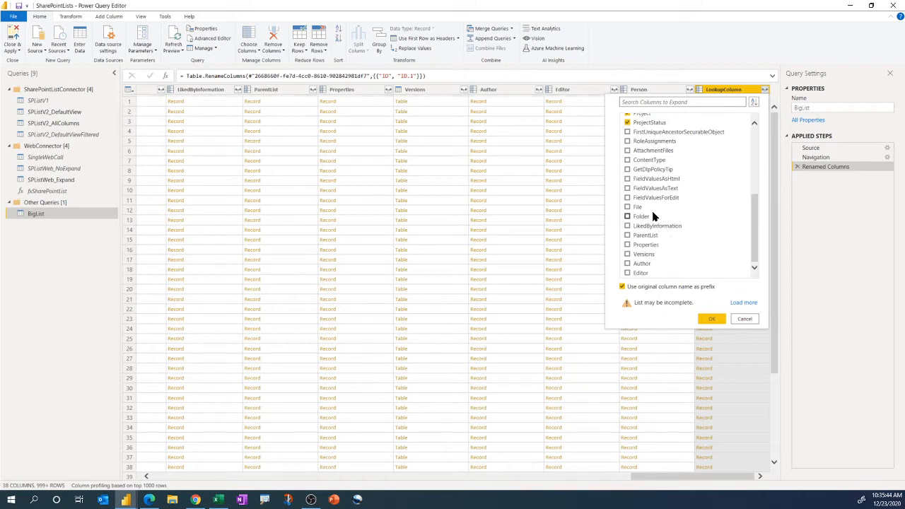
{"action": "scroll", "coordinate": [652, 214], "scroll_direction": "up", "scroll_amount": 5}
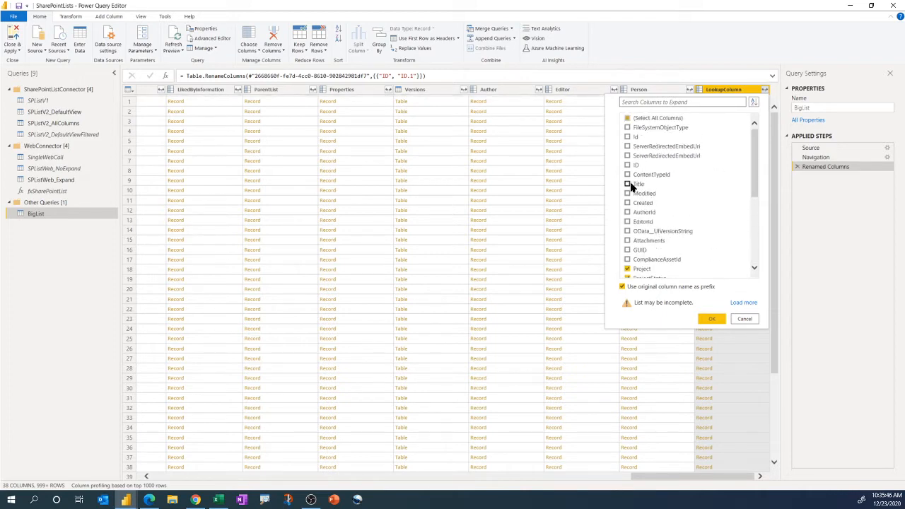
{"action": "left_click", "coordinate": [632, 185]}
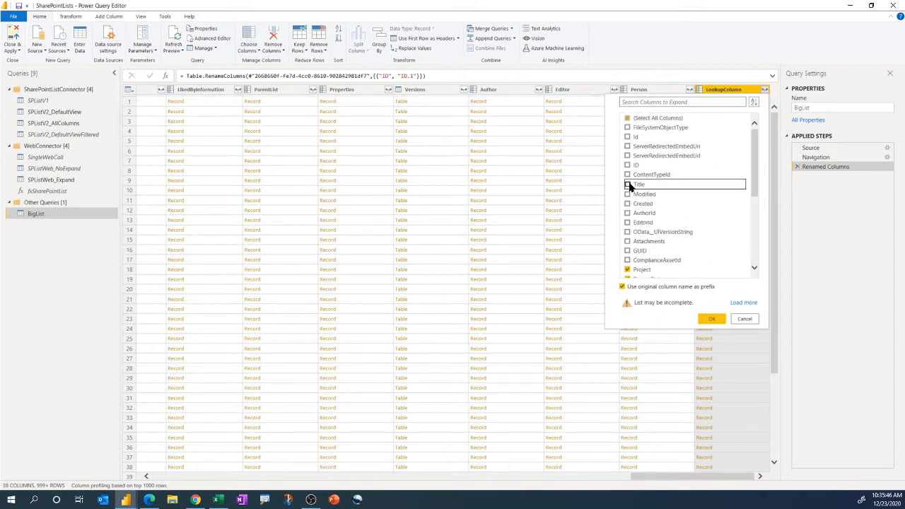
{"action": "left_click", "coordinate": [744, 319]}
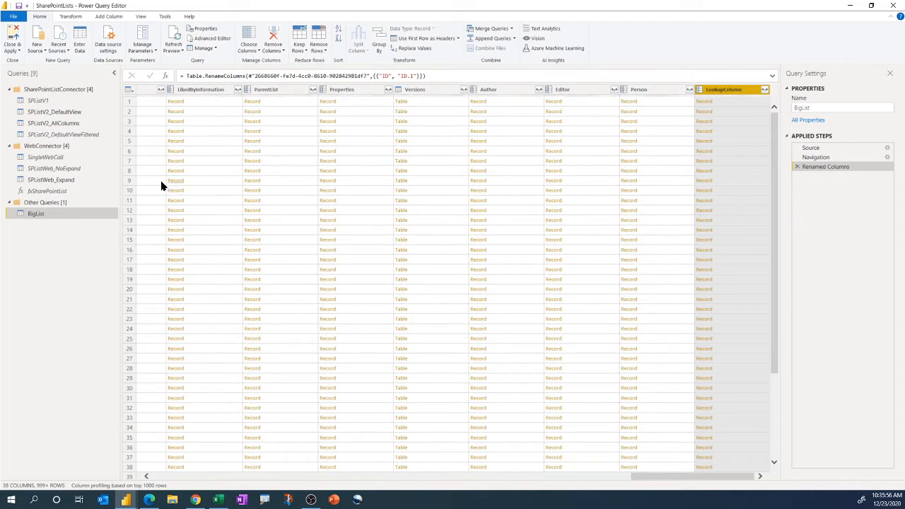
Delete the BigList query from the Other Queries group.
{"action": "right_click", "coordinate": [39, 216]}
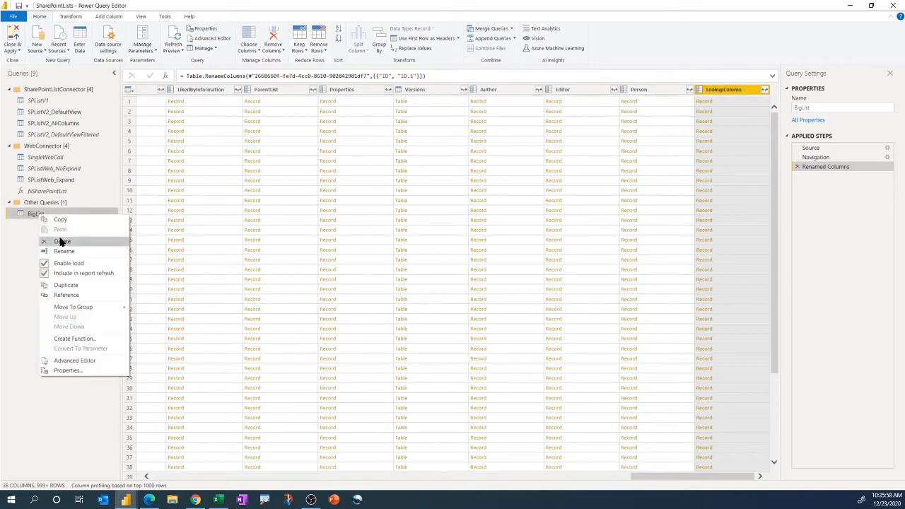
{"action": "left_click", "coordinate": [61, 238]}
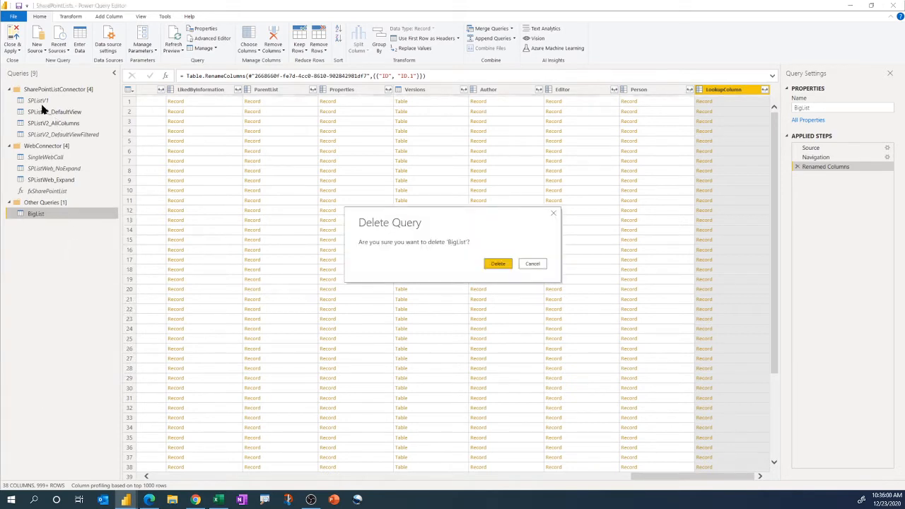
{"action": "left_click", "coordinate": [502, 265]}
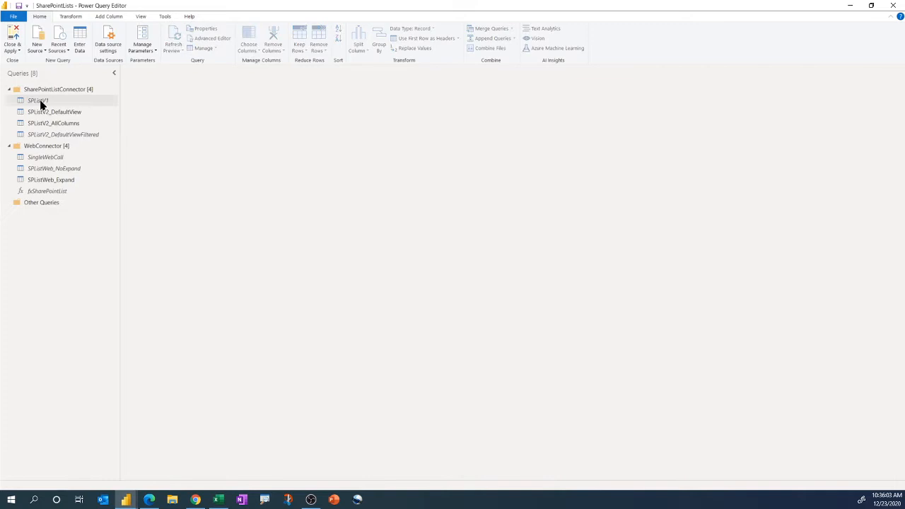
View the SPListV1 query result, and open SPListV2_DefaultView at its Navigation applied step.
{"action": "left_click", "coordinate": [39, 101]}
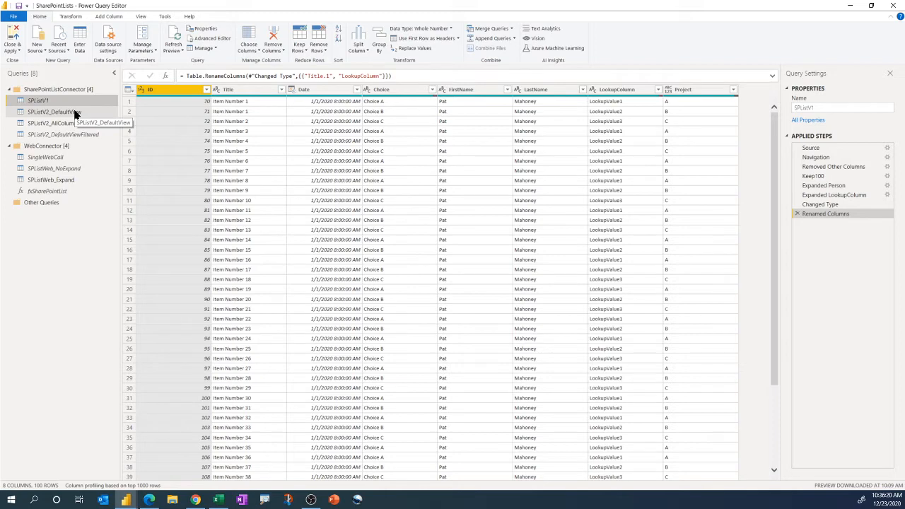
{"action": "left_click", "coordinate": [75, 113]}
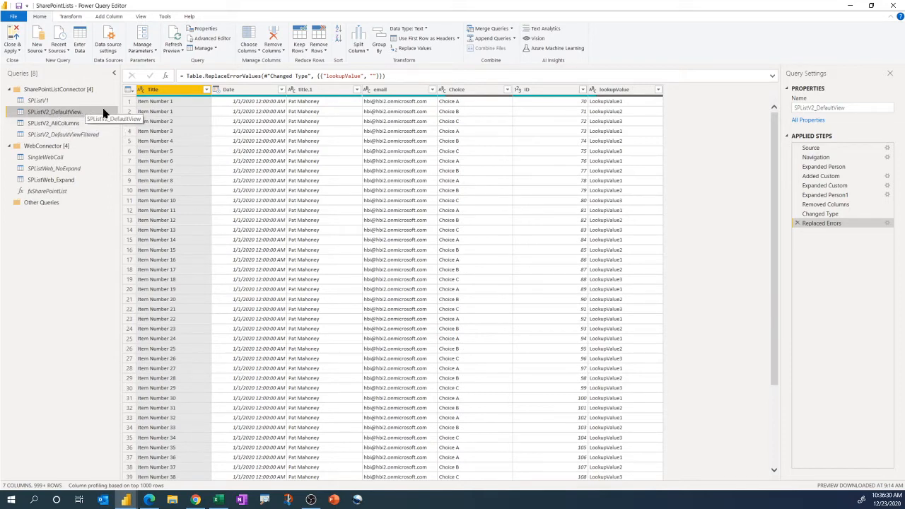
{"action": "left_click", "coordinate": [830, 157]}
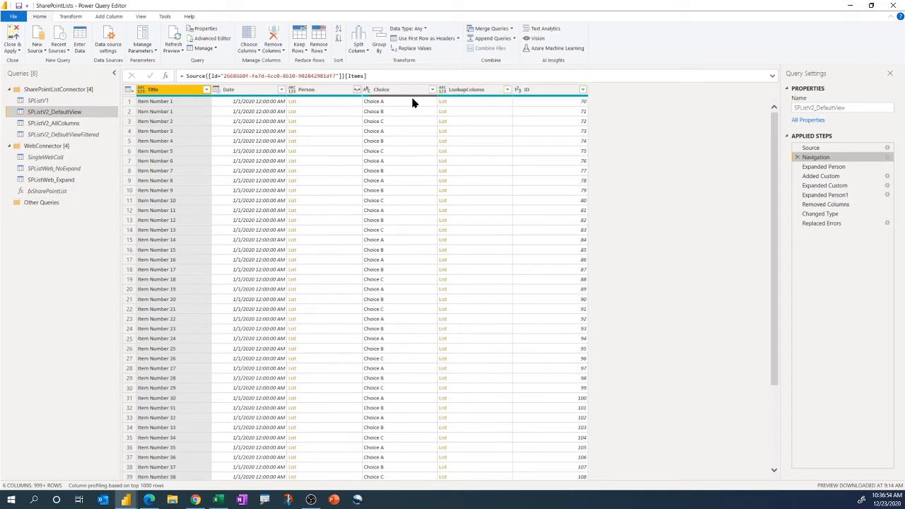
Preview the nested lists in the first two rows of the Person and LookupColumn columns.
{"action": "left_click", "coordinate": [339, 103]}
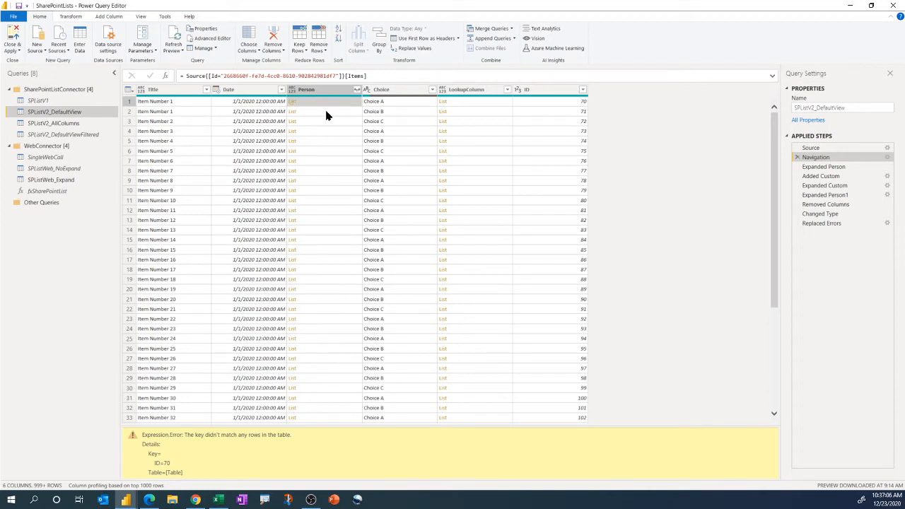
{"action": "left_click", "coordinate": [325, 111]}
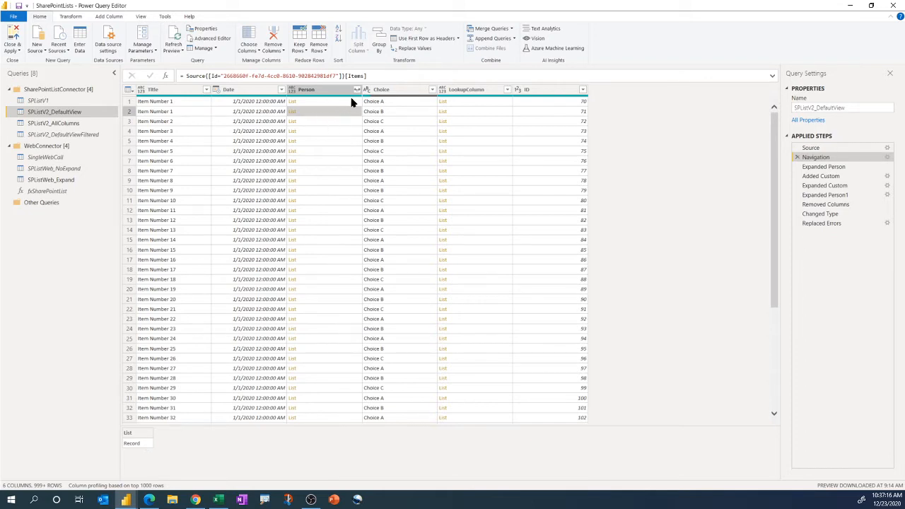
{"action": "left_click", "coordinate": [482, 103]}
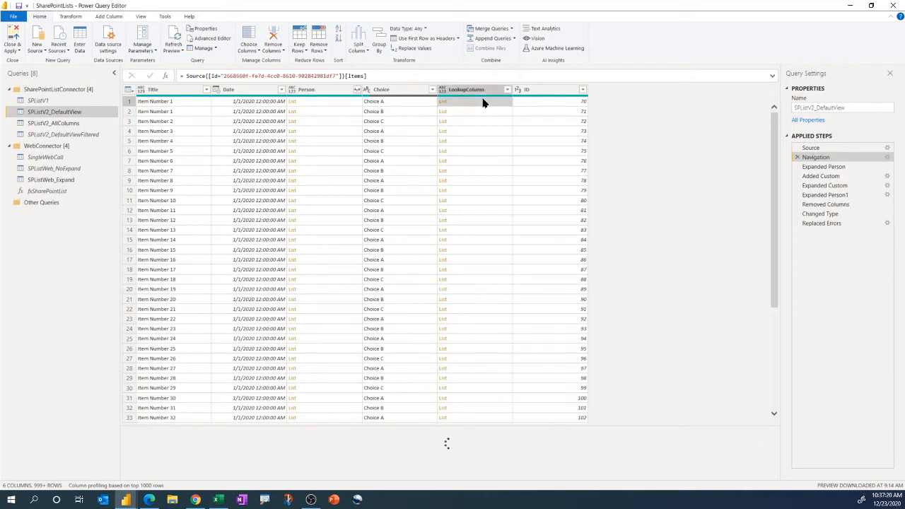
{"action": "left_click", "coordinate": [484, 111]}
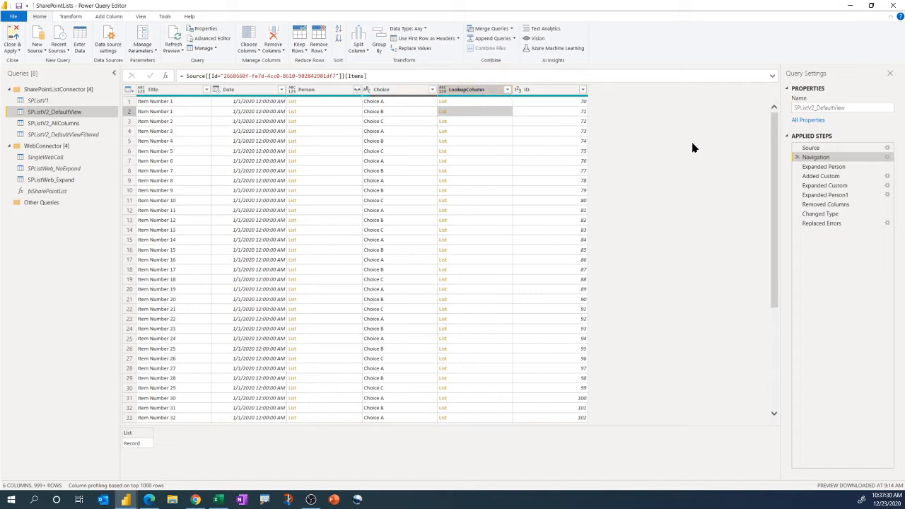
Review the Expanded Person step with the Person column's expandable fields, and the Added Custom step of SPListV2_DefaultView.
{"action": "left_click", "coordinate": [834, 168]}
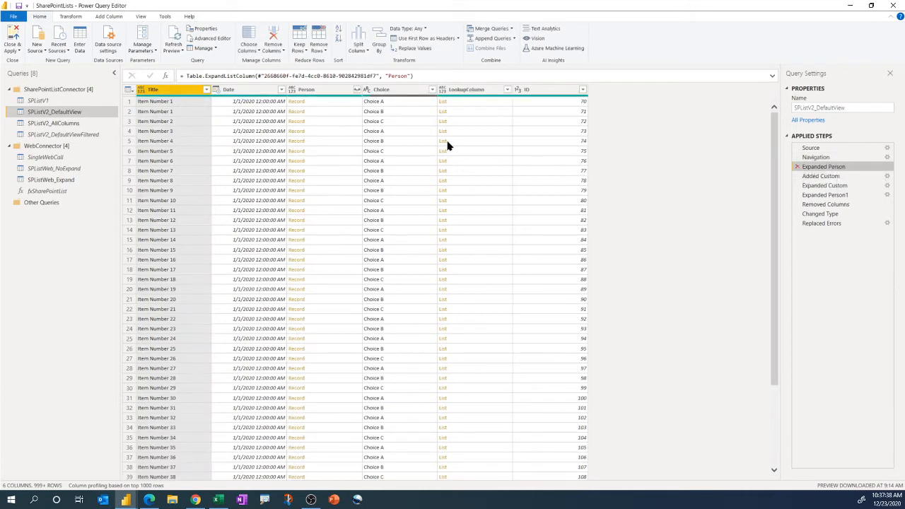
{"action": "left_click", "coordinate": [356, 90]}
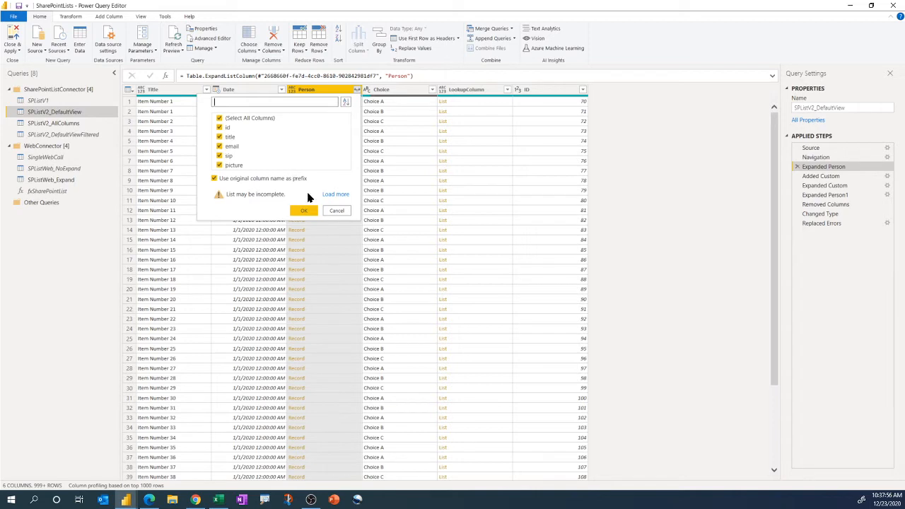
{"action": "left_click", "coordinate": [336, 211]}
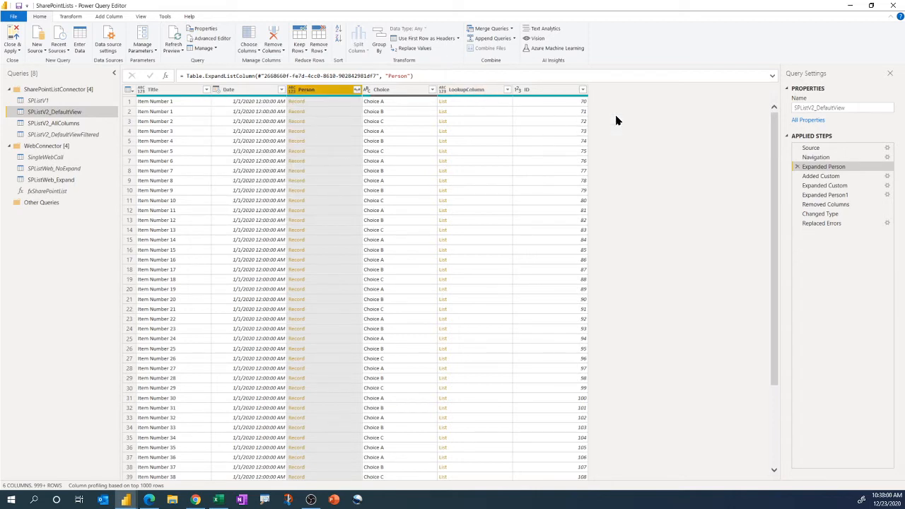
{"action": "left_click", "coordinate": [832, 179]}
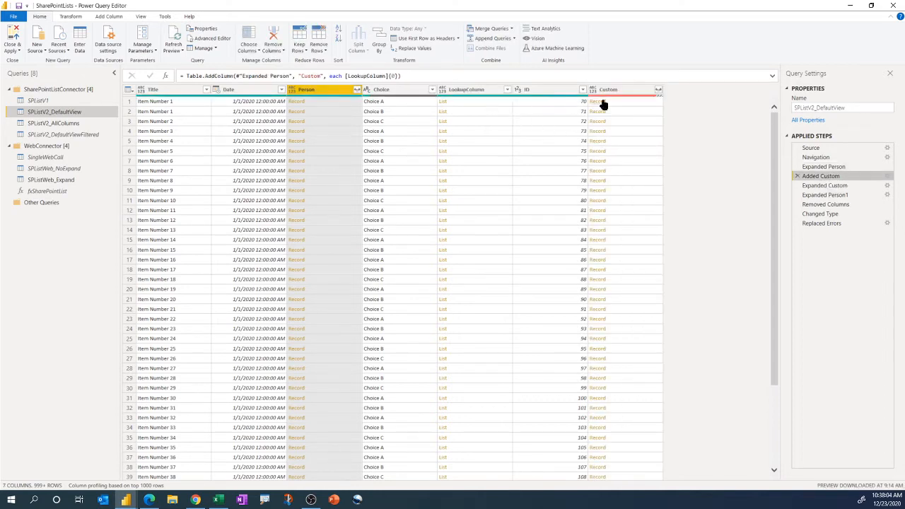
Examine the Added Custom formula's {0} index, preview the first record in the Custom column, and review that column's expandable fields.
{"action": "left_click", "coordinate": [391, 75]}
{"action": "type", "text": "{0}"}
{"action": "left_click", "coordinate": [638, 101]}
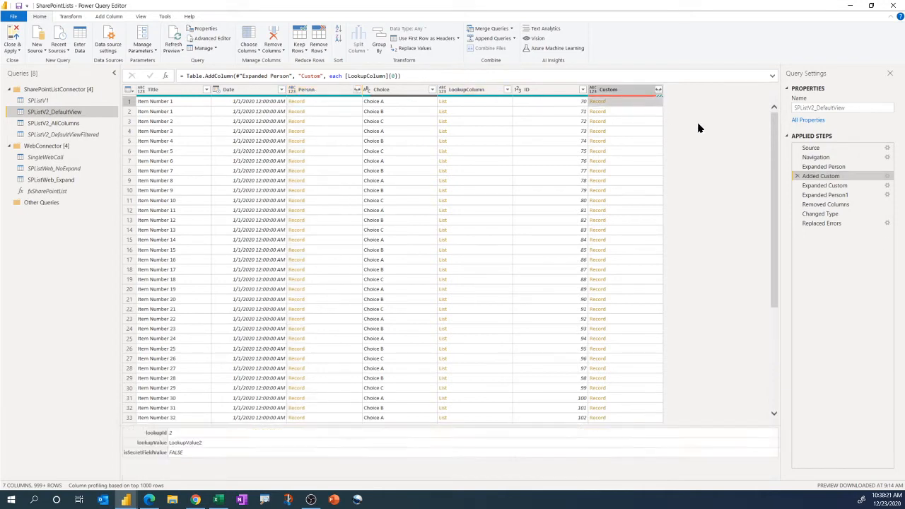
{"action": "left_click", "coordinate": [658, 90]}
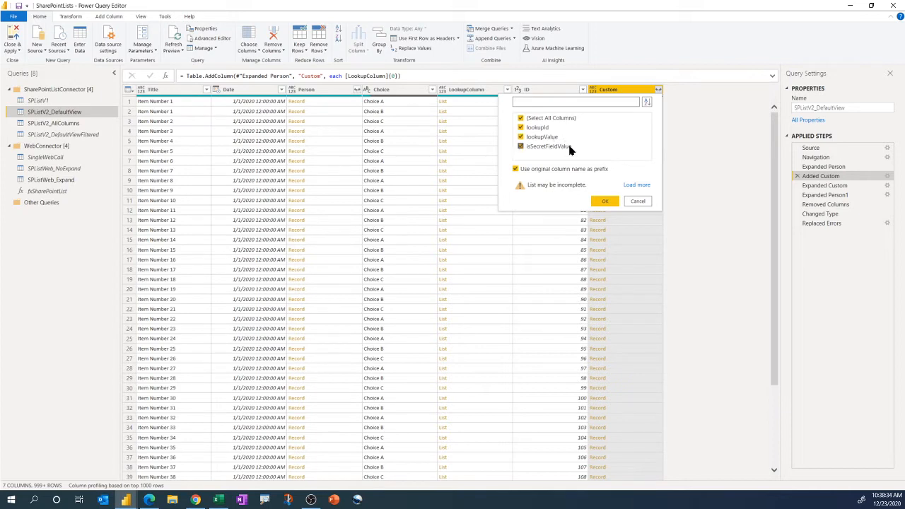
{"action": "left_click", "coordinate": [639, 202]}
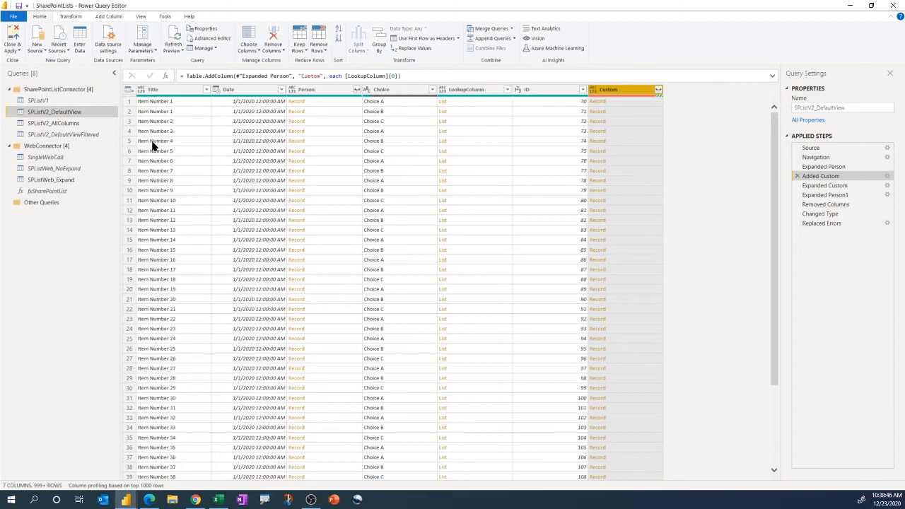
View the Filtered Rows step of SPListV2_DefaultViewFiltered and check whether its native query can be viewed.
{"action": "left_click", "coordinate": [80, 135]}
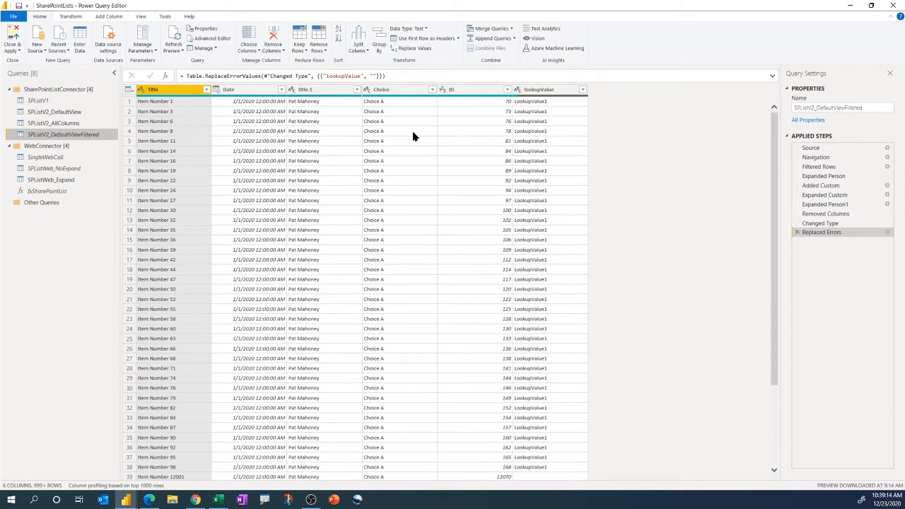
{"action": "left_click", "coordinate": [818, 166]}
{"action": "right_click", "coordinate": [819, 168]}
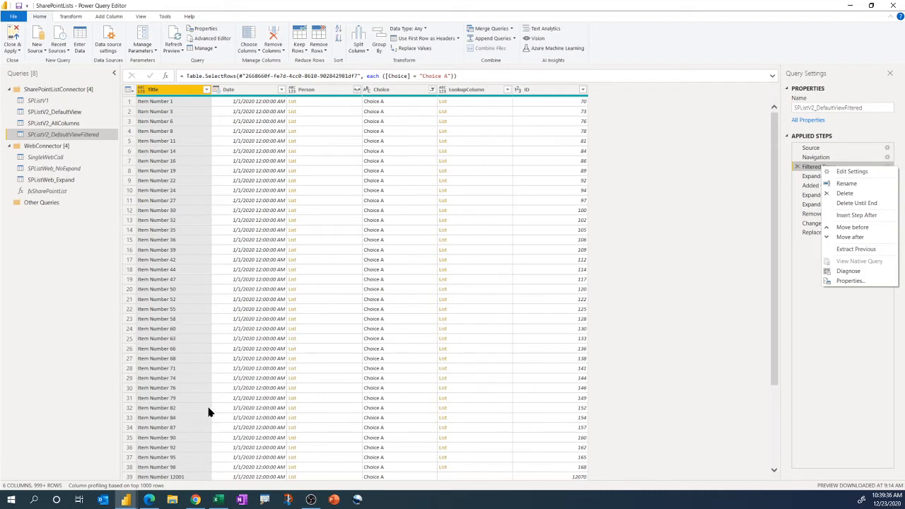
Switch to the SharePointLists report in Power BI Desktop and view its REST API page.
{"action": "left_click", "coordinate": [126, 499]}
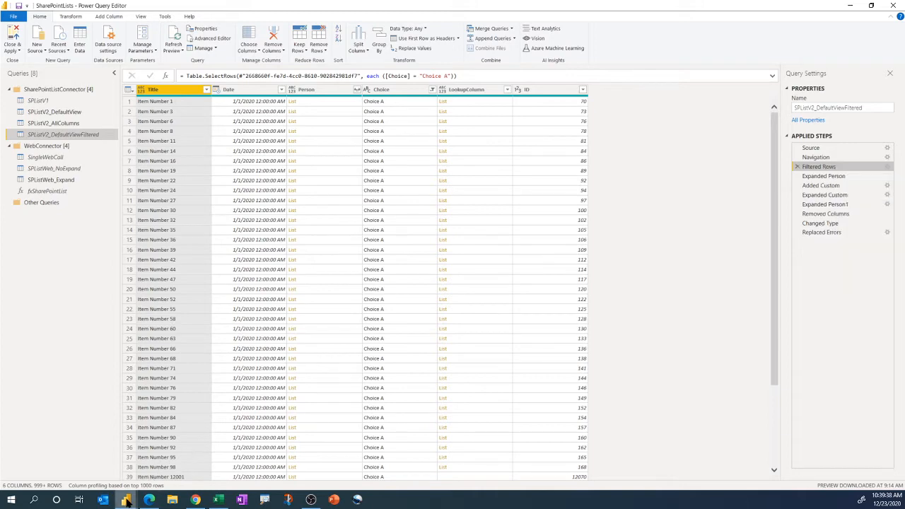
{"action": "left_click", "coordinate": [79, 451]}
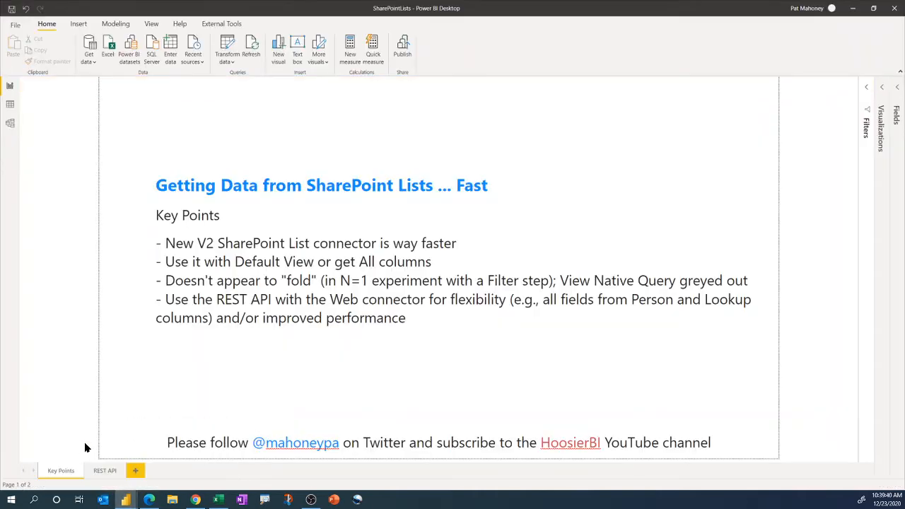
{"action": "left_click", "coordinate": [106, 471]}
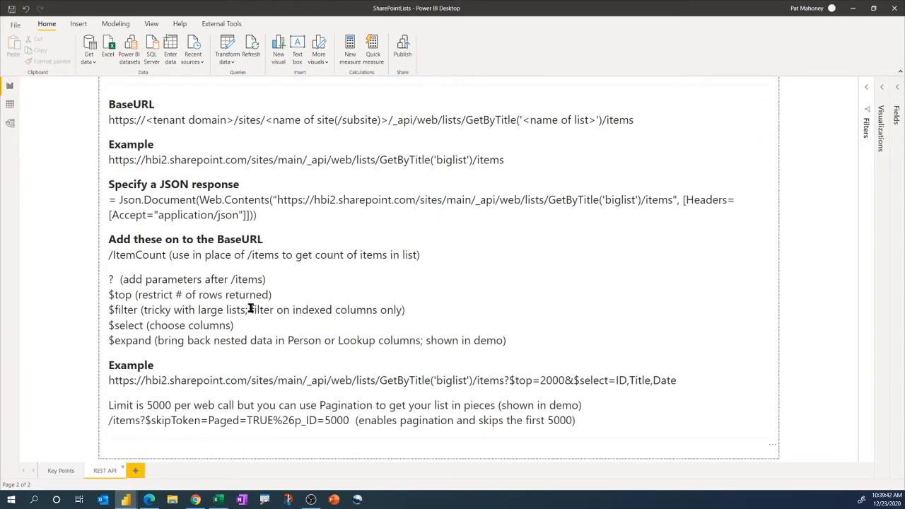
Switch to Chrome, read the Microsoft documentation on retrieving lists and list properties with REST, and return to the report.
{"action": "left_click", "coordinate": [196, 499]}
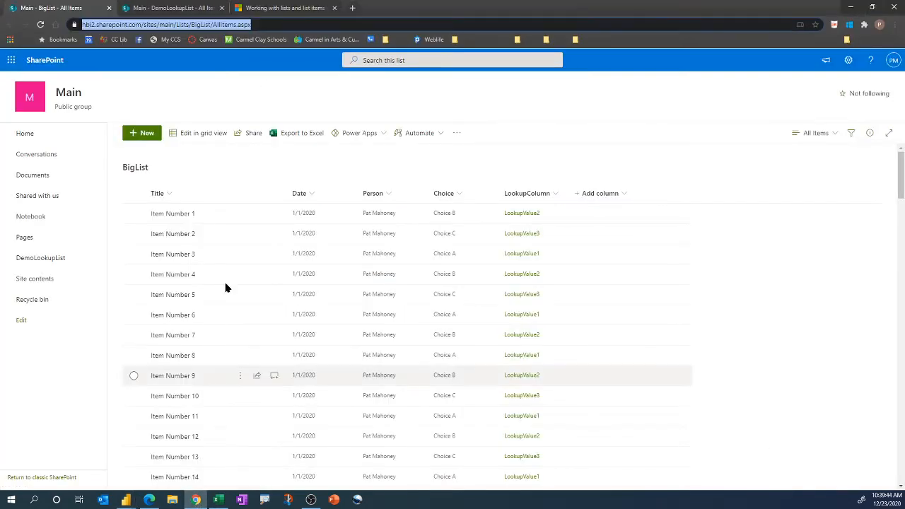
{"action": "left_click", "coordinate": [281, 7]}
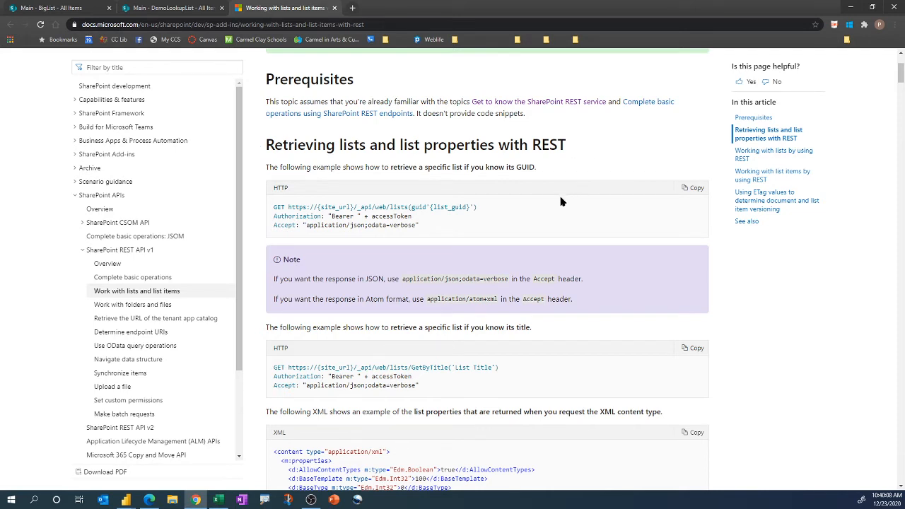
{"action": "scroll", "coordinate": [560, 203], "scroll_direction": "down", "scroll_amount": 2}
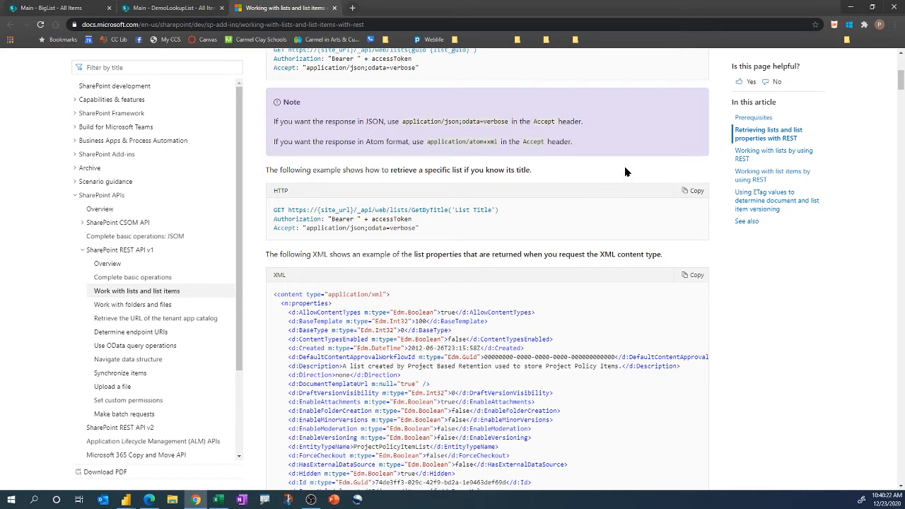
{"action": "left_click", "coordinate": [851, 8]}
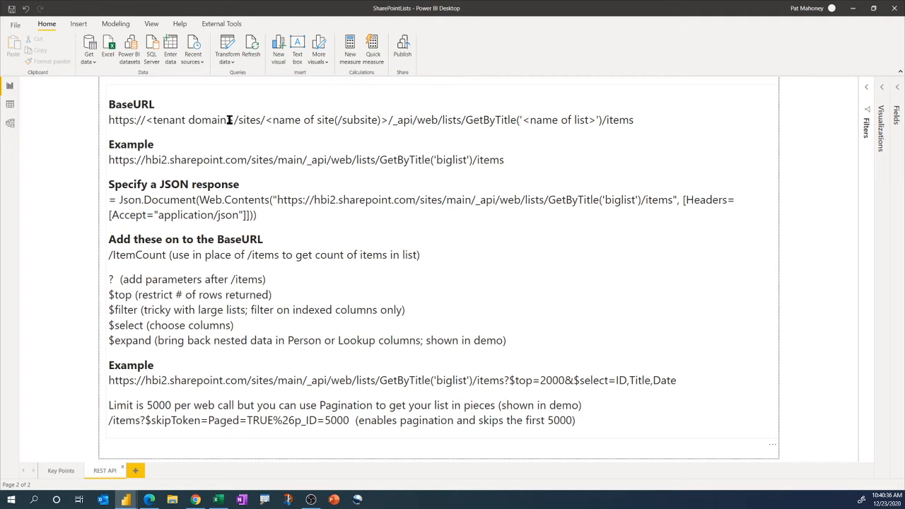
Examine the base URL, example and JSON response notes, highlighting the tenant domain ending, the biglist name and the items part.
{"action": "left_click_drag", "start_coordinate": [226, 119], "coordinate": [234, 119]}
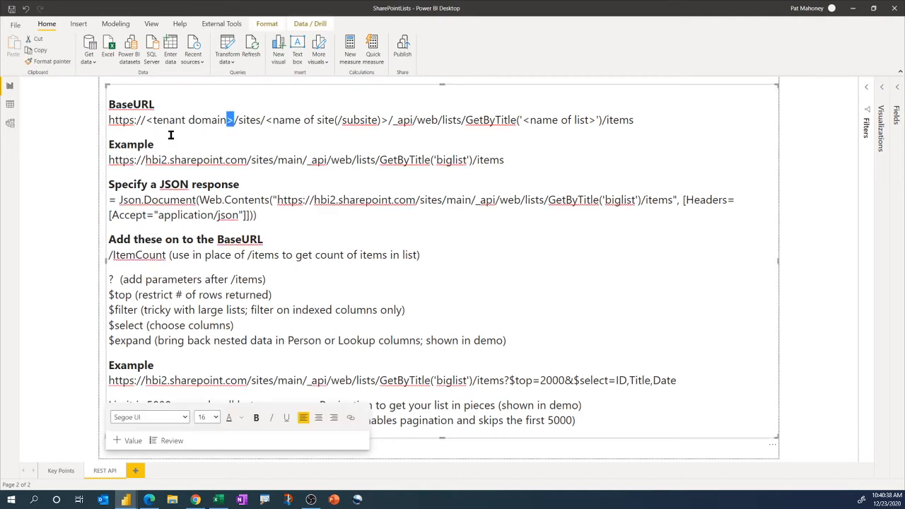
{"action": "left_click", "coordinate": [195, 160]}
{"action": "left_click_drag", "start_coordinate": [438, 161], "coordinate": [469, 161]}
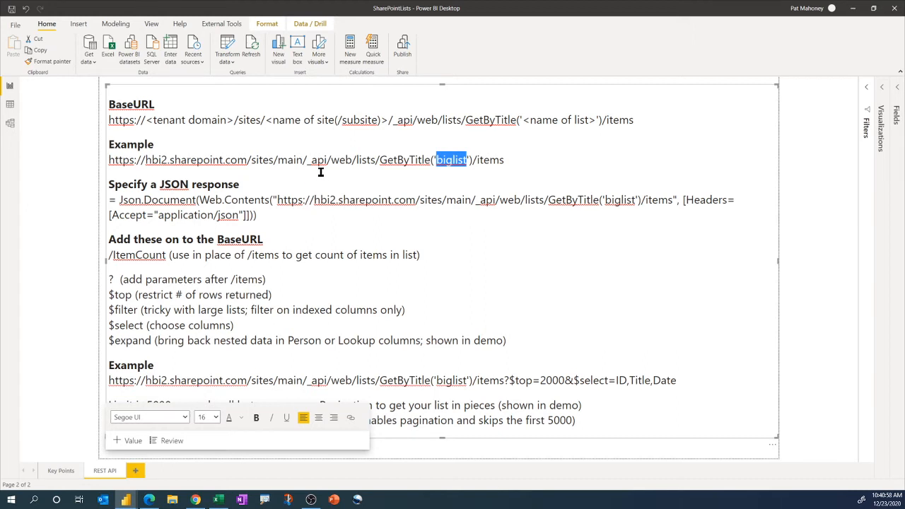
{"action": "left_click", "coordinate": [514, 162]}
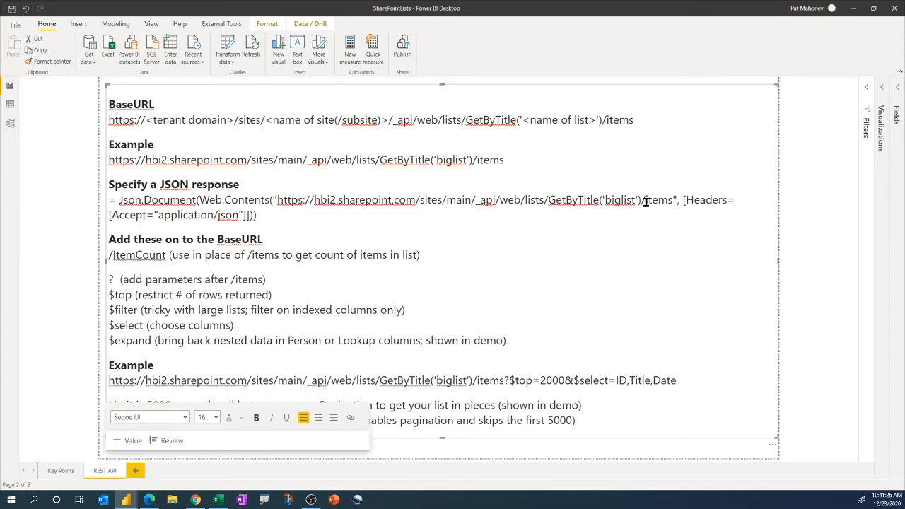
{"action": "left_click_drag", "start_coordinate": [644, 200], "coordinate": [673, 201]}
{"action": "left_click", "coordinate": [101, 274]}
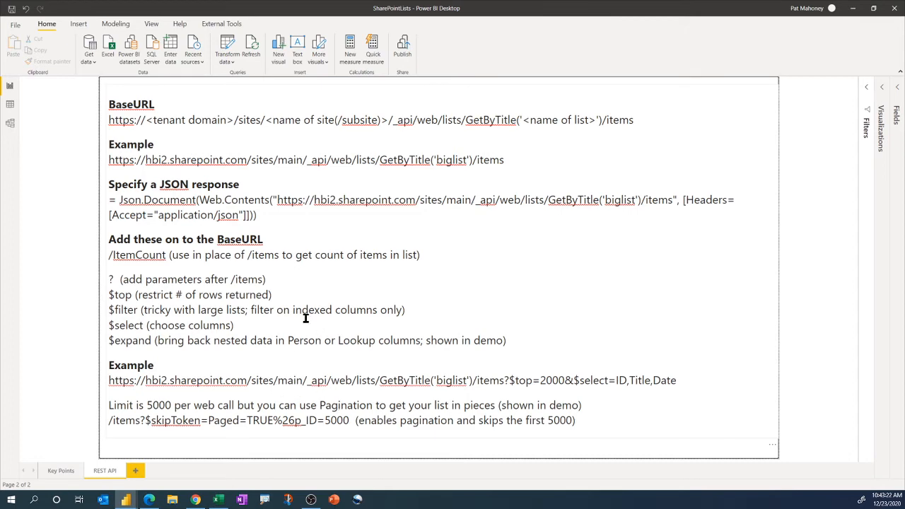
Return to Power Query Editor, view the full formula of SingleWebCall's Source step, and preview the list in its value field.
{"action": "left_click", "coordinate": [227, 46]}
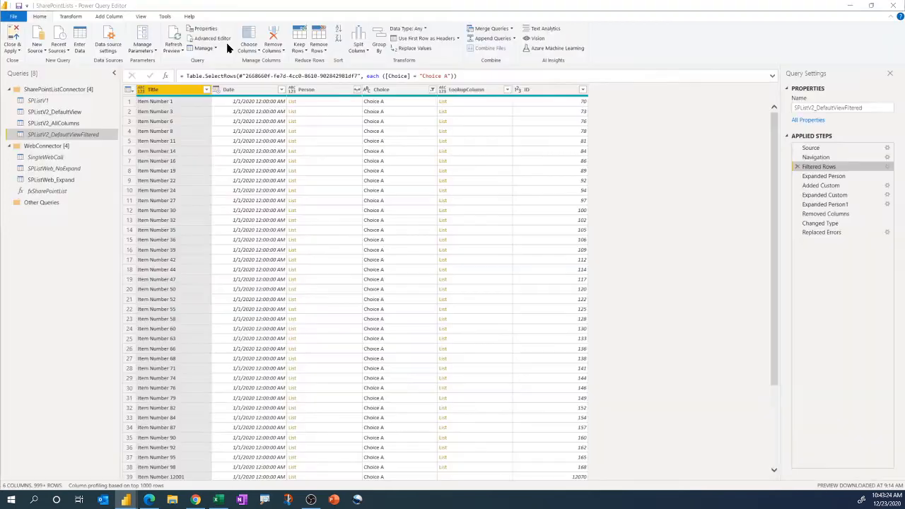
{"action": "left_click", "coordinate": [61, 159]}
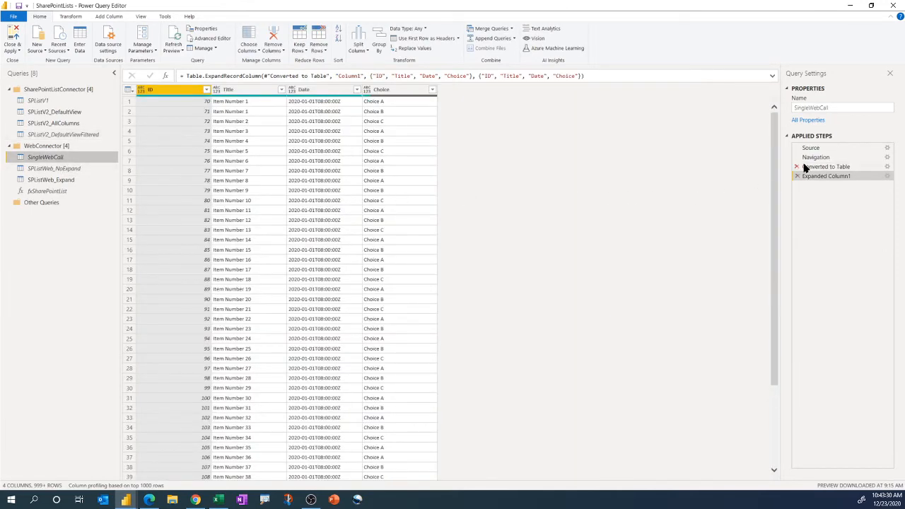
{"action": "left_click", "coordinate": [830, 148]}
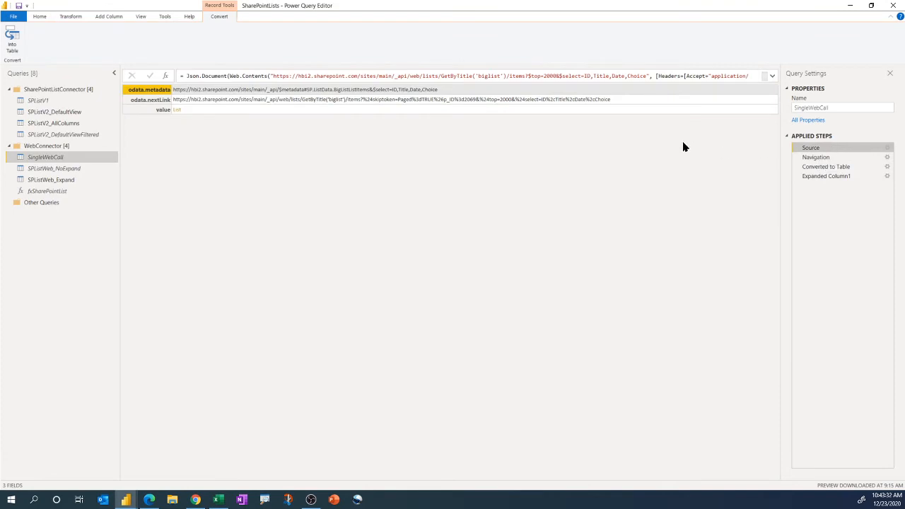
{"action": "left_click", "coordinate": [773, 77]}
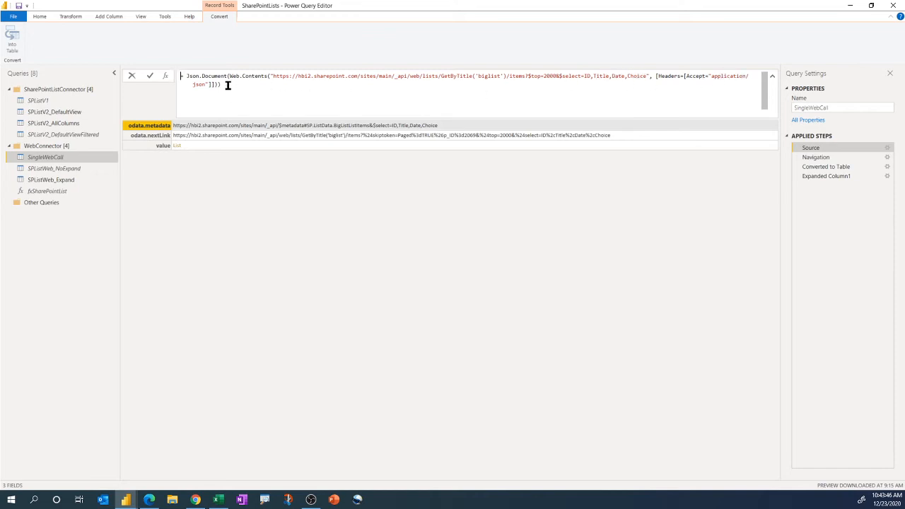
{"action": "left_click", "coordinate": [203, 148]}
{"action": "left_click", "coordinate": [207, 148]}
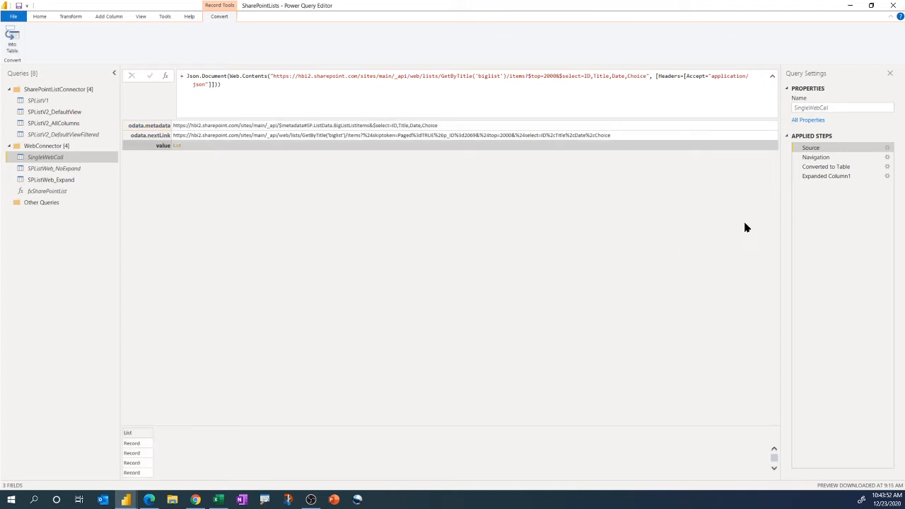
Review SingleWebCall's Navigation, Converted to Table and Expanded Column1 steps, and check the Choice column's quality summary.
{"action": "left_click", "coordinate": [826, 157]}
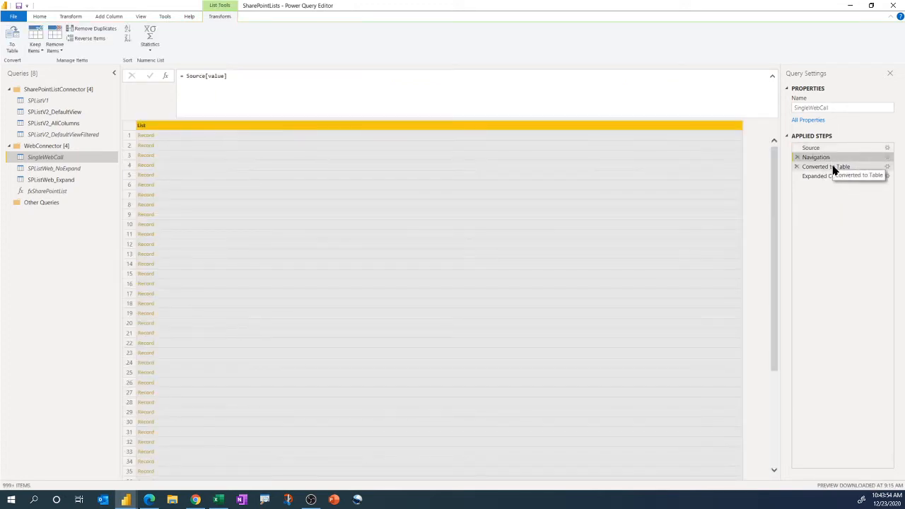
{"action": "left_click", "coordinate": [832, 166]}
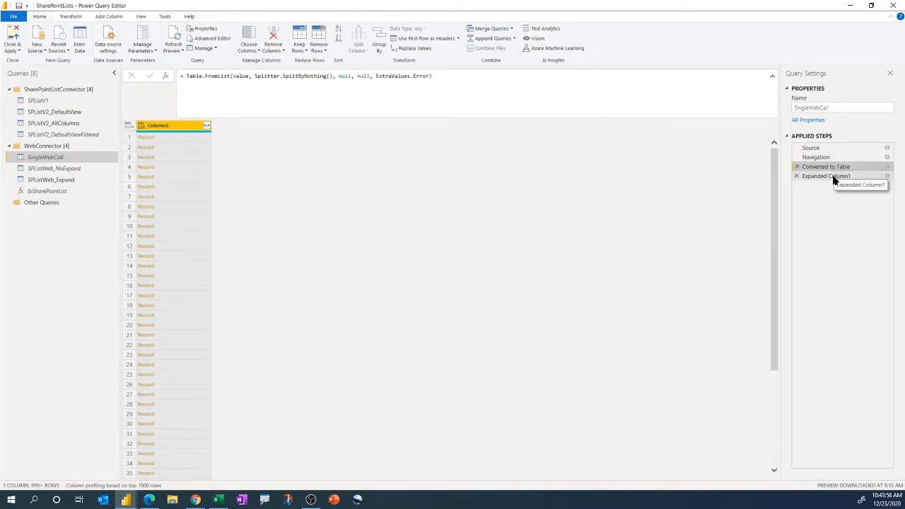
{"action": "left_click", "coordinate": [833, 178]}
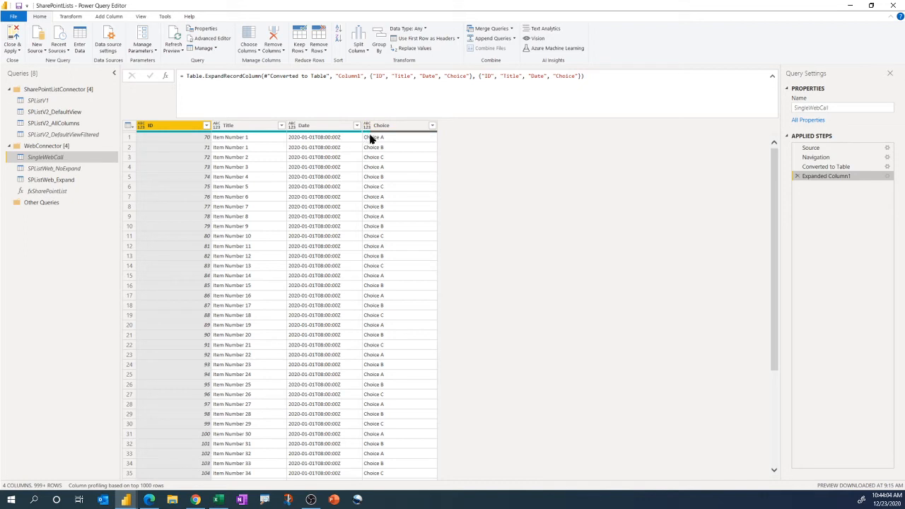
{"action": "mouse_move", "coordinate": [395, 132]}
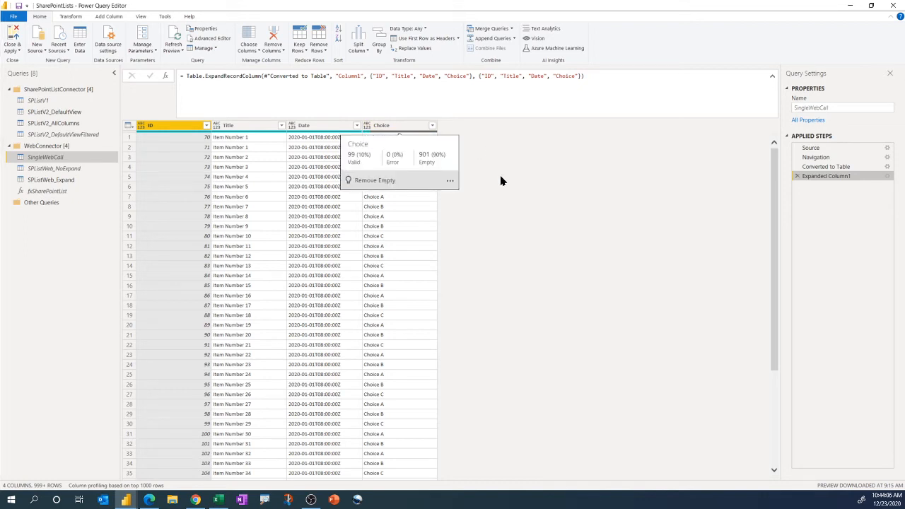
Open the SPListWeb_NoExpand query and view its full M code in the Advanced Editor.
{"action": "left_click", "coordinate": [73, 170]}
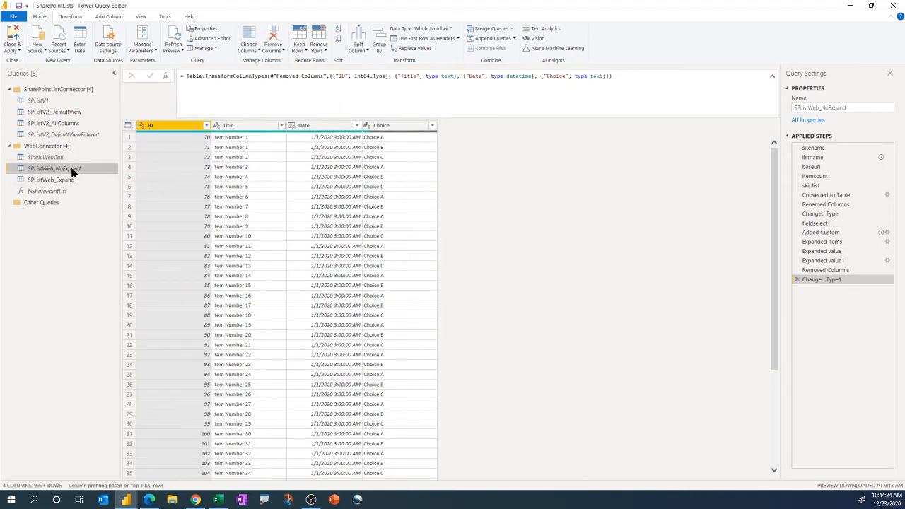
{"action": "left_click", "coordinate": [212, 38]}
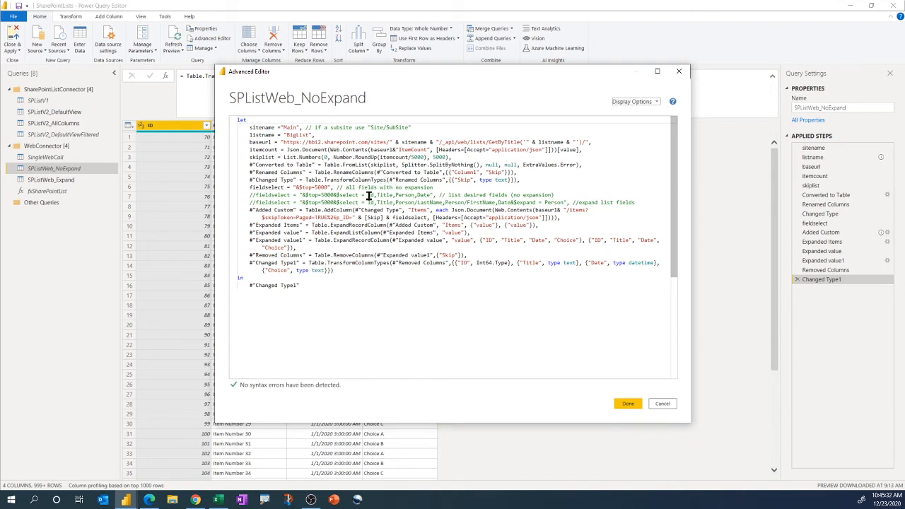
Try commenting out the all-fields fieldselect line and enabling the one that selects Id,Title,Person,Date, and discard the edits.
{"action": "left_click", "coordinate": [251, 188]}
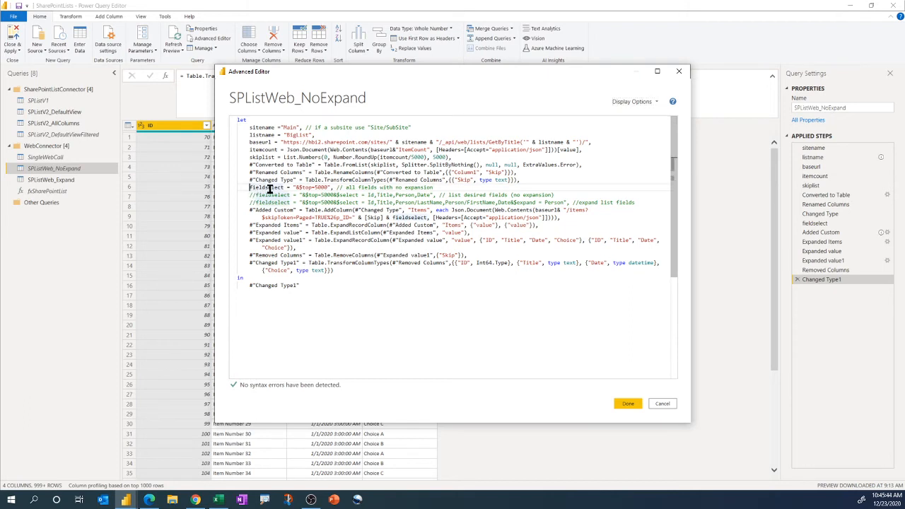
{"action": "type", "text": "//"}
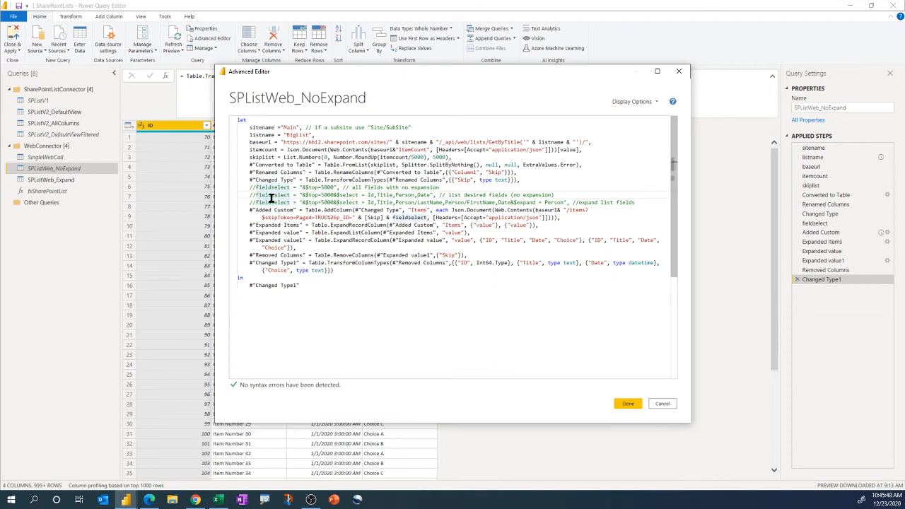
{"action": "key", "text": "BackSpace"}
{"action": "key", "text": "BackSpace"}
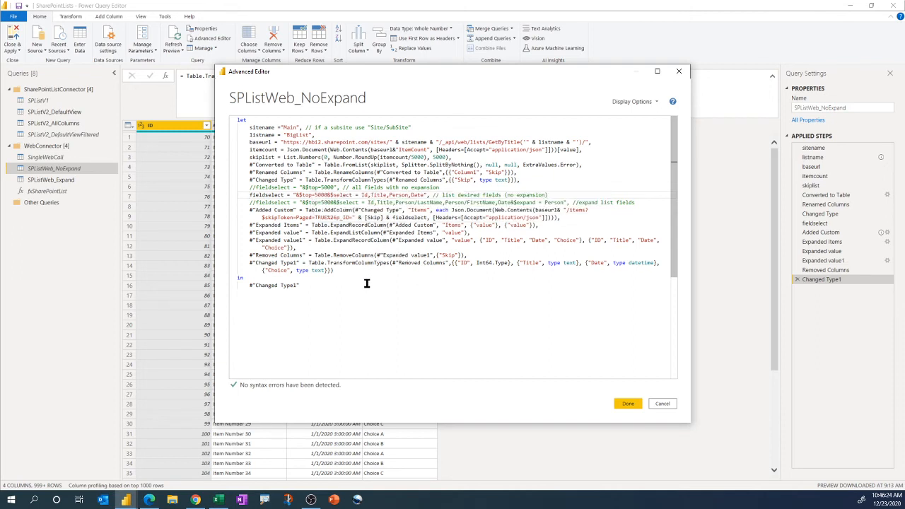
{"action": "left_click", "coordinate": [662, 403]}
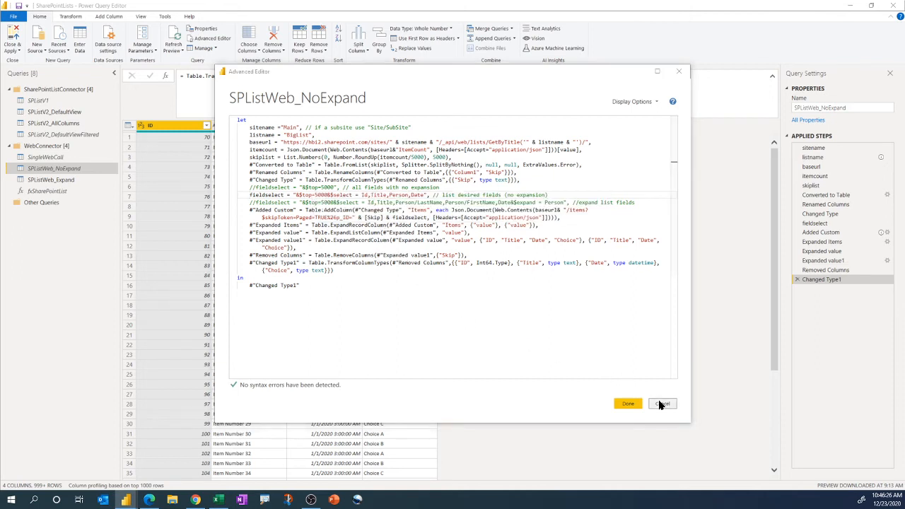
{"action": "left_click", "coordinate": [499, 269]}
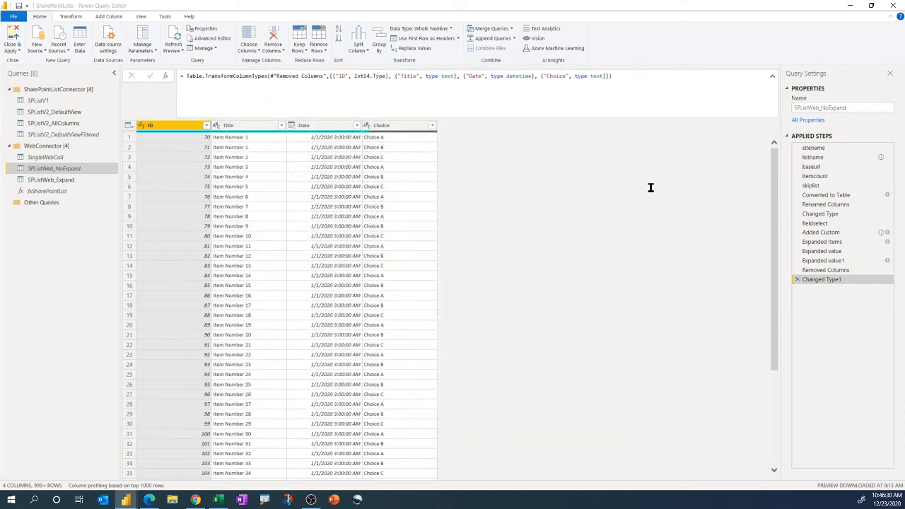
Review SPListWeb_NoExpand's steps from itemcount and skiplist through Changed Type to fieldselect.
{"action": "left_click", "coordinate": [830, 178]}
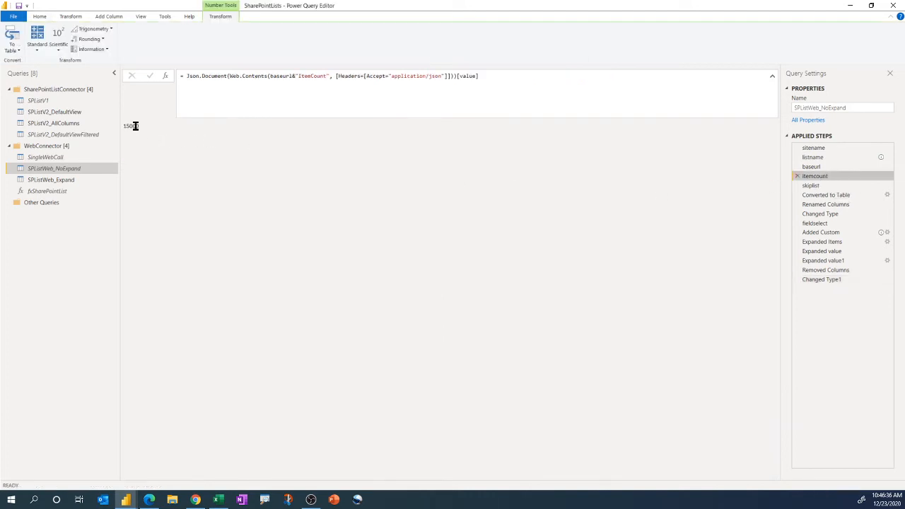
{"action": "left_click", "coordinate": [813, 186]}
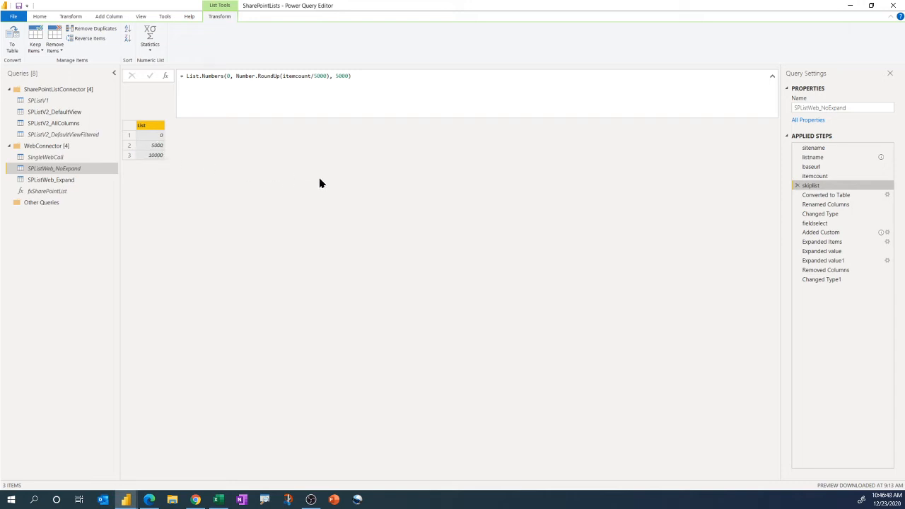
{"action": "left_click", "coordinate": [827, 197]}
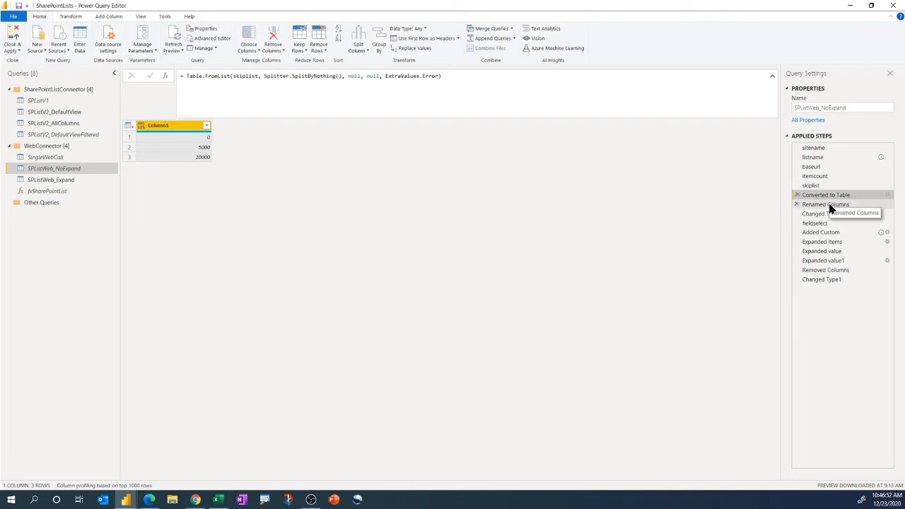
{"action": "left_click", "coordinate": [830, 205]}
{"action": "left_click", "coordinate": [829, 214]}
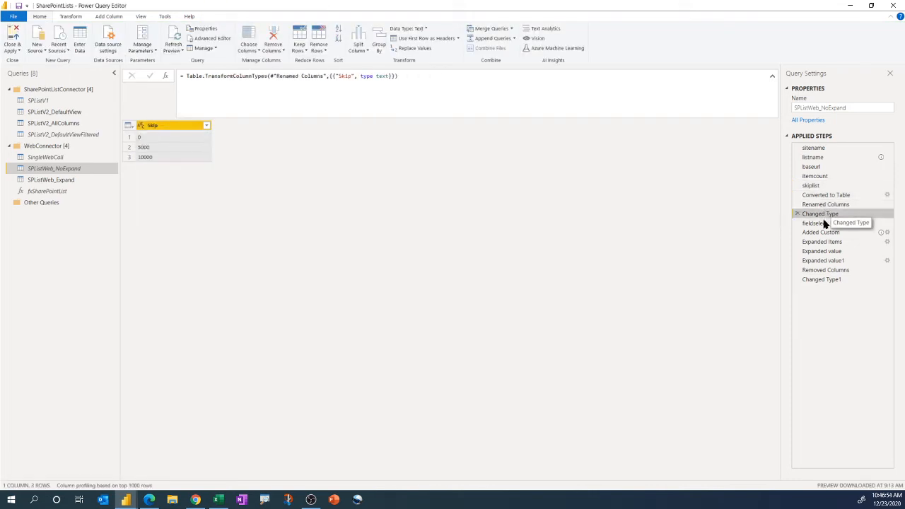
{"action": "left_click", "coordinate": [823, 224]}
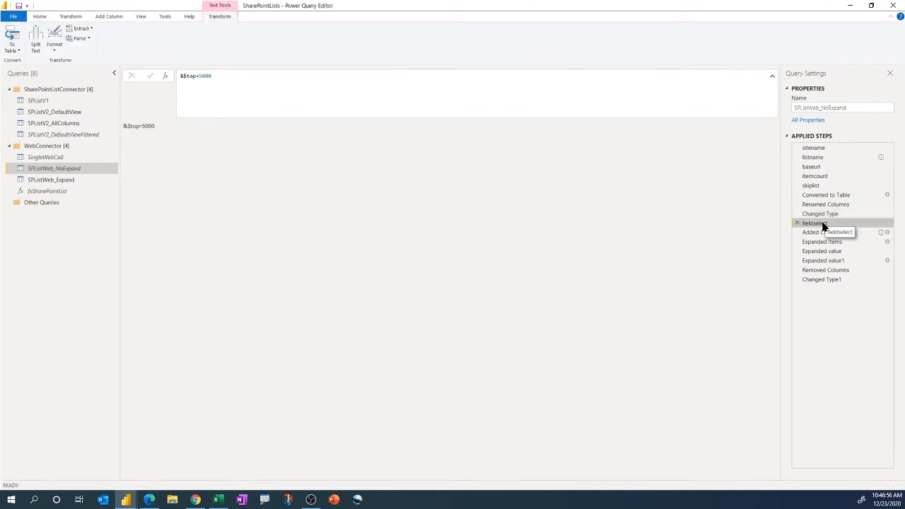
View the Added Custom step's paged web call formula and preview the Items records for Skip values 0 and 5000.
{"action": "mouse_move", "coordinate": [824, 236]}
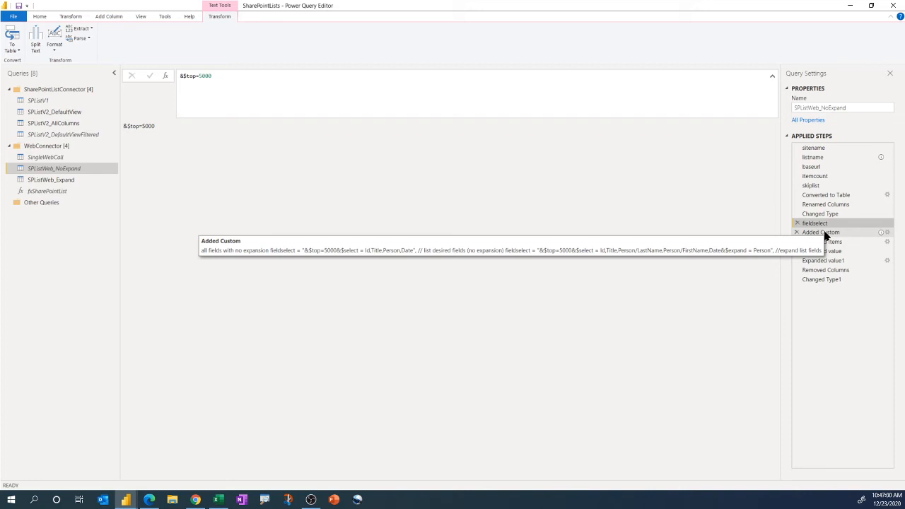
{"action": "left_click", "coordinate": [824, 234]}
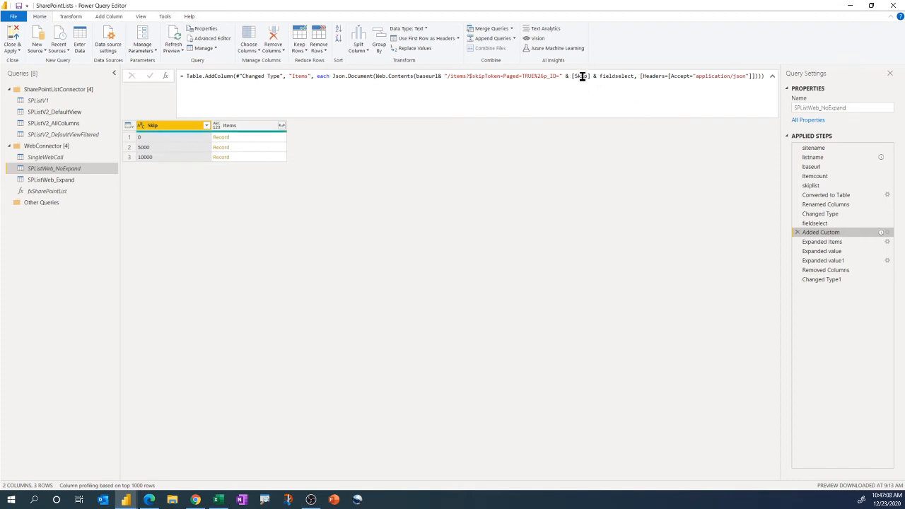
{"action": "left_click", "coordinate": [257, 142]}
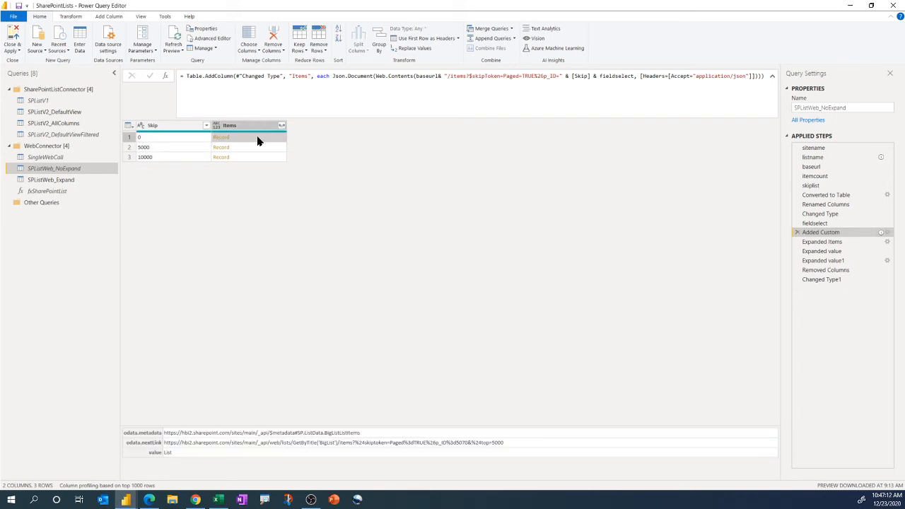
{"action": "left_click", "coordinate": [258, 149]}
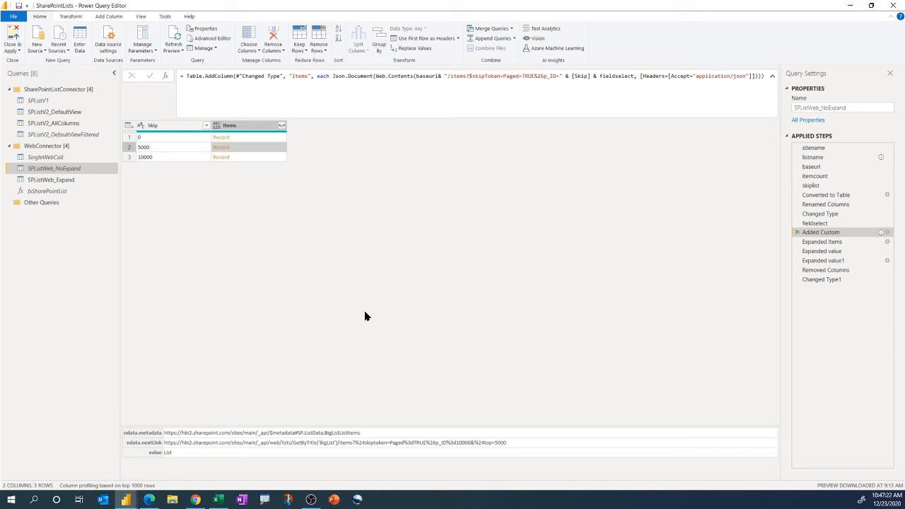
Open SPListWeb_Expand's fieldselect step and examine the LookupColumn fields, Person fields and $expand part of its select string.
{"action": "left_click", "coordinate": [70, 181]}
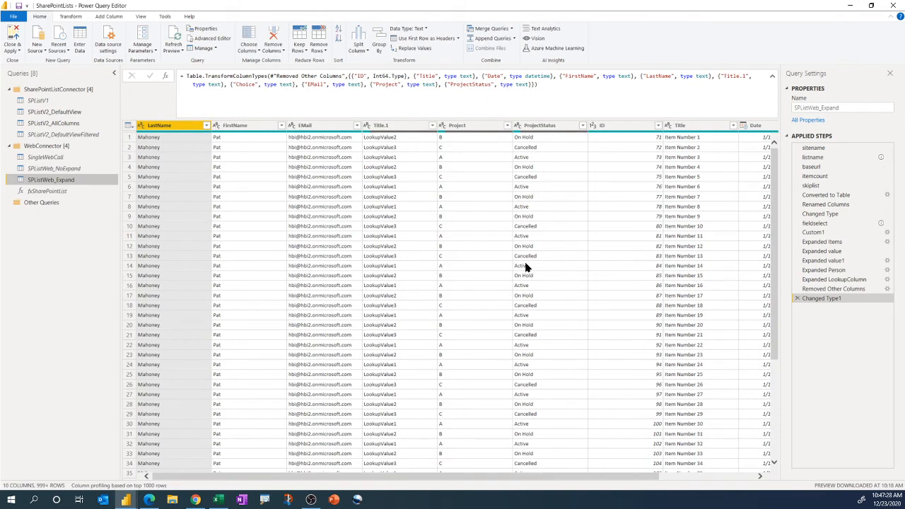
{"action": "left_click", "coordinate": [820, 223]}
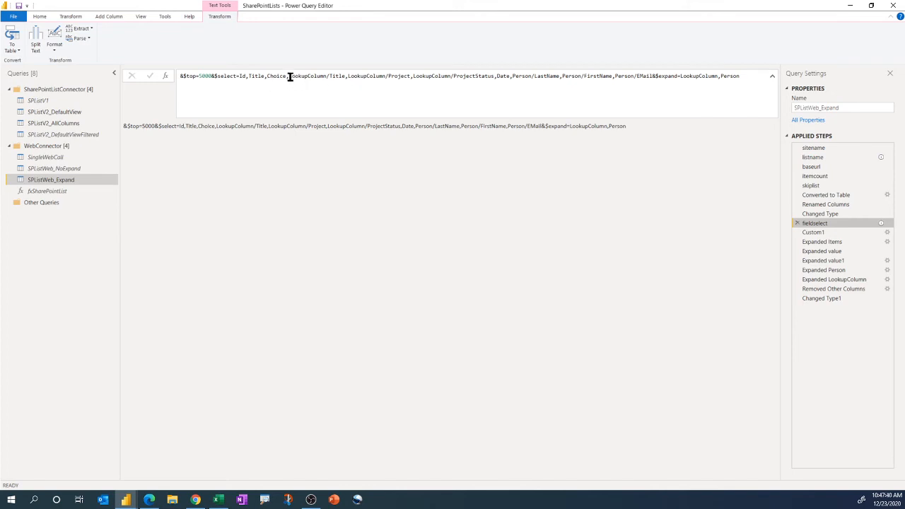
{"action": "left_click_drag", "start_coordinate": [289, 76], "coordinate": [494, 75]}
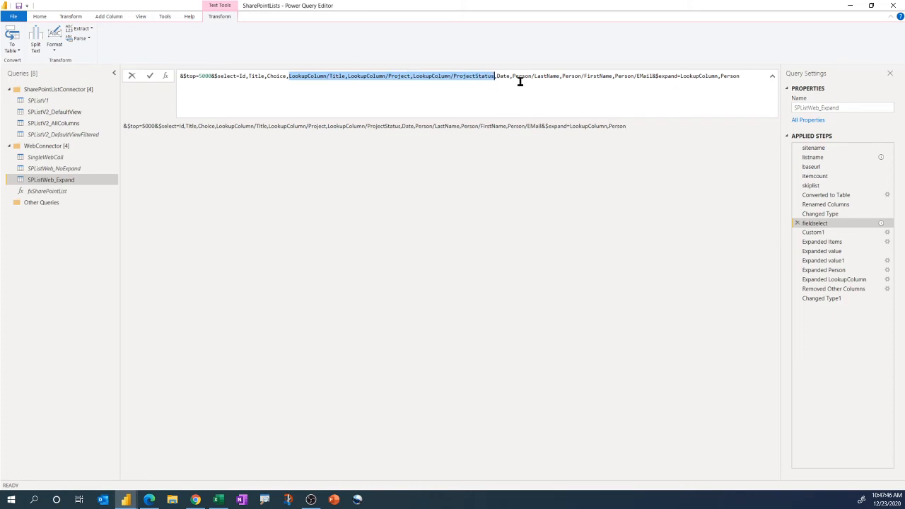
{"action": "left_click", "coordinate": [513, 77]}
{"action": "left_click_drag", "start_coordinate": [530, 76], "coordinate": [633, 77]}
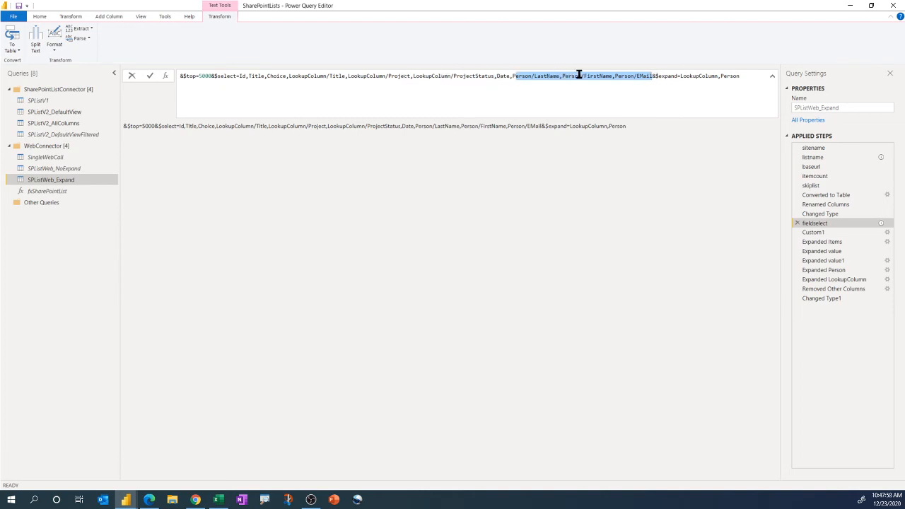
{"action": "left_click", "coordinate": [654, 77]}
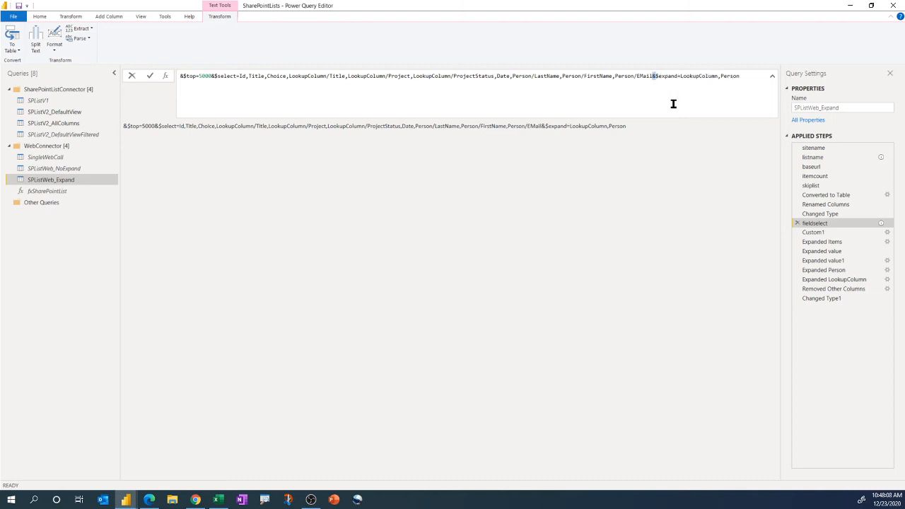
Review SPListWeb_Expand's Custom1, Expanded Person and Changed Type1 steps, including the final table's last columns.
{"action": "left_click", "coordinate": [822, 233]}
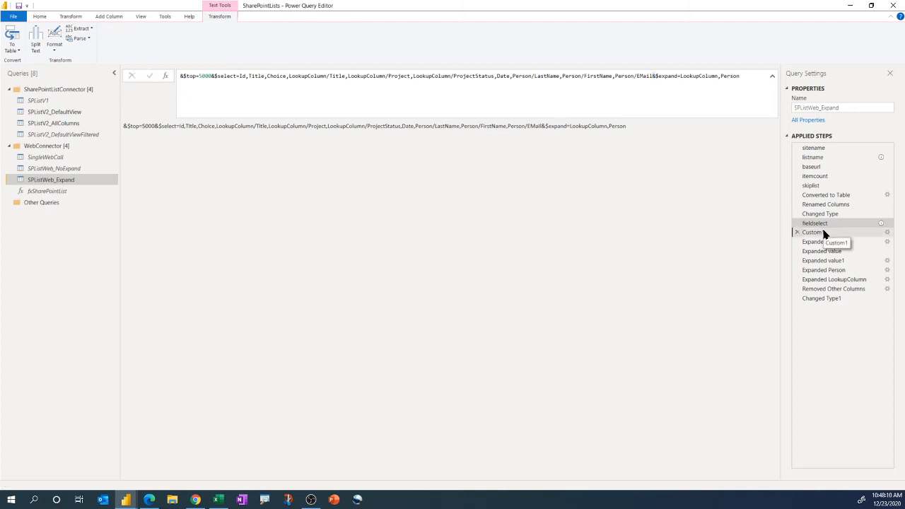
{"action": "left_click", "coordinate": [834, 272]}
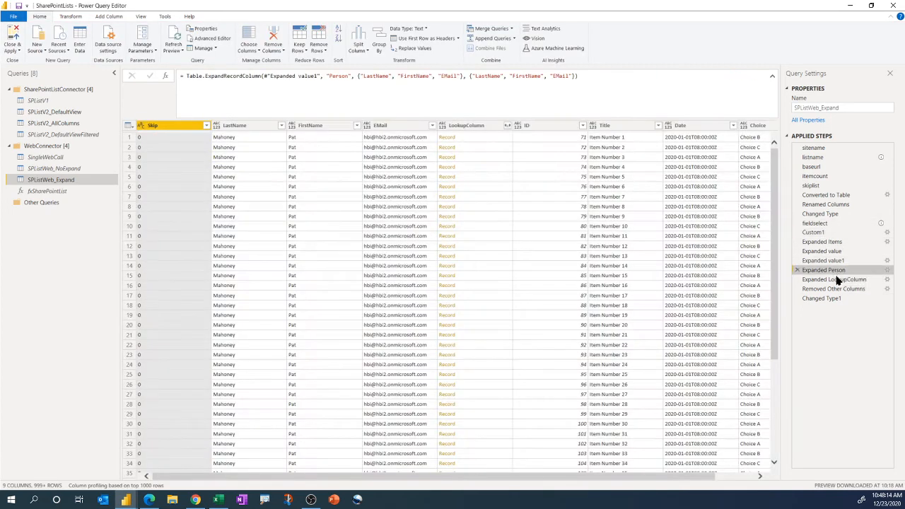
{"action": "left_click", "coordinate": [829, 299]}
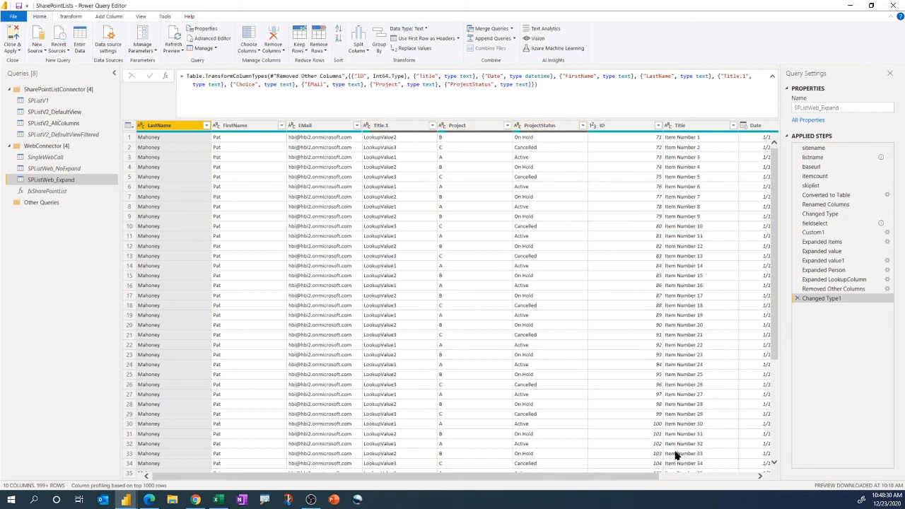
{"action": "left_click_drag", "start_coordinate": [652, 475], "coordinate": [755, 478]}
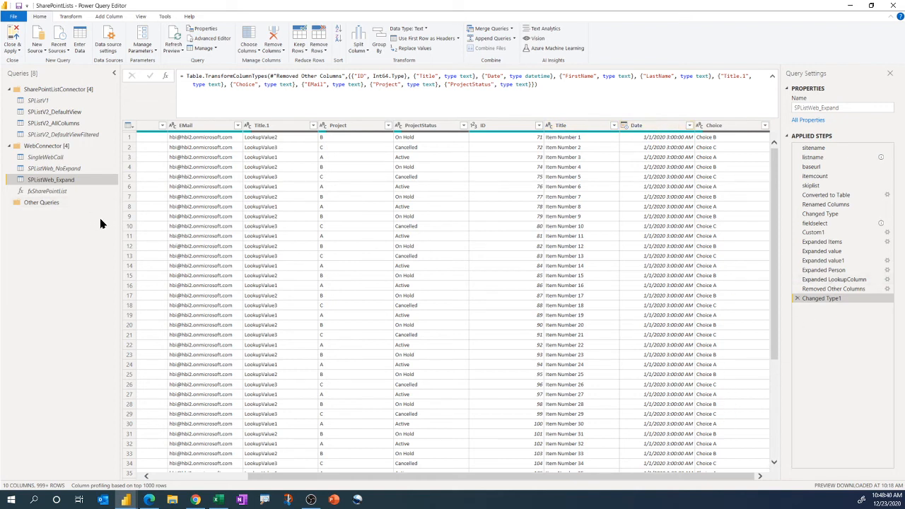
Invoke the fxSharePointList function with tenant_name hbi2.sharepoint.com, site_name main and list_name biglist.
{"action": "left_click", "coordinate": [61, 192]}
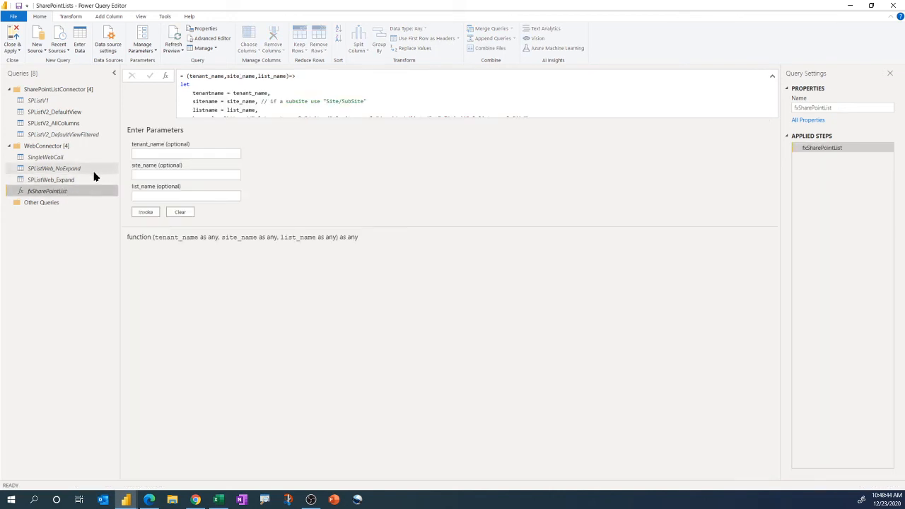
{"action": "left_click", "coordinate": [145, 154]}
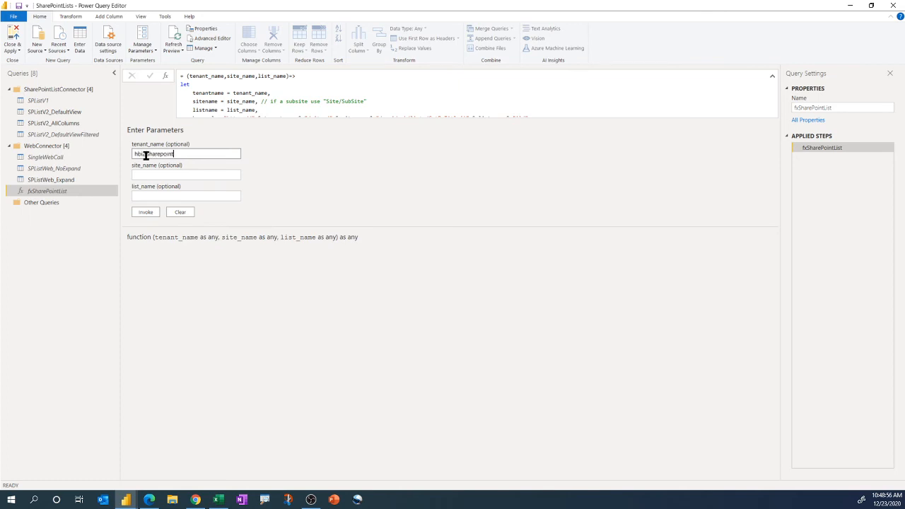
{"action": "type", "text": "m"}
{"action": "key", "text": "Tab"}
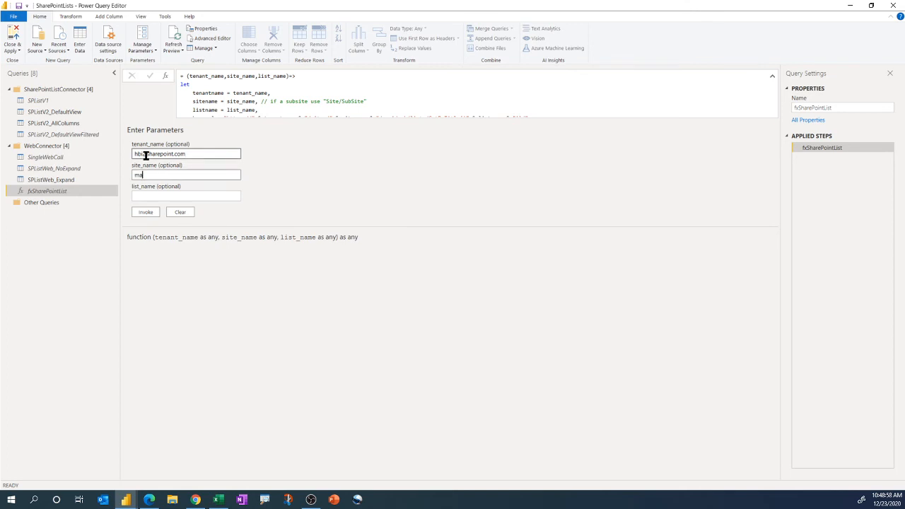
{"action": "type", "text": "biglist"}
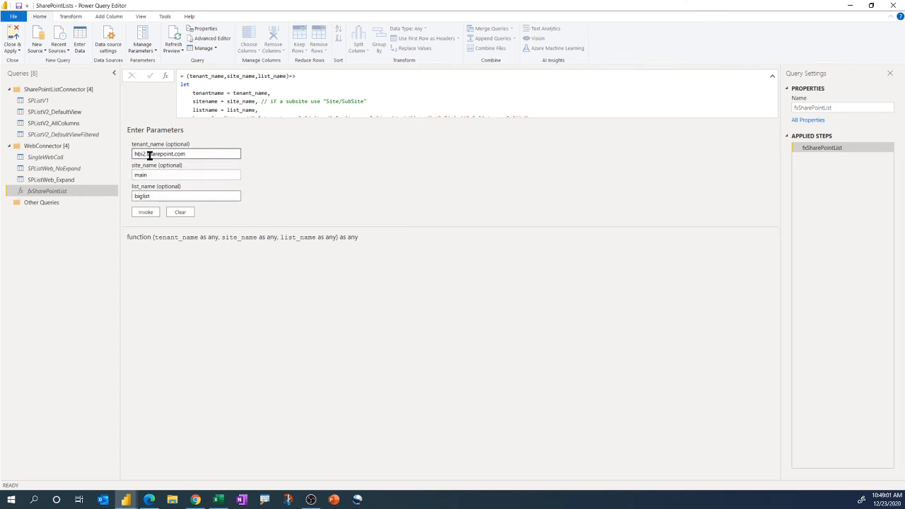
{"action": "left_click", "coordinate": [149, 156]}
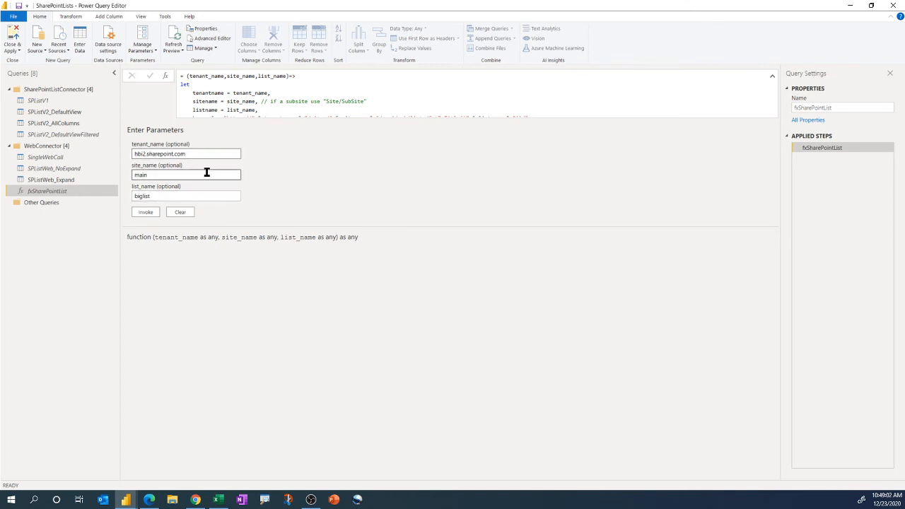
{"action": "left_click", "coordinate": [159, 176]}
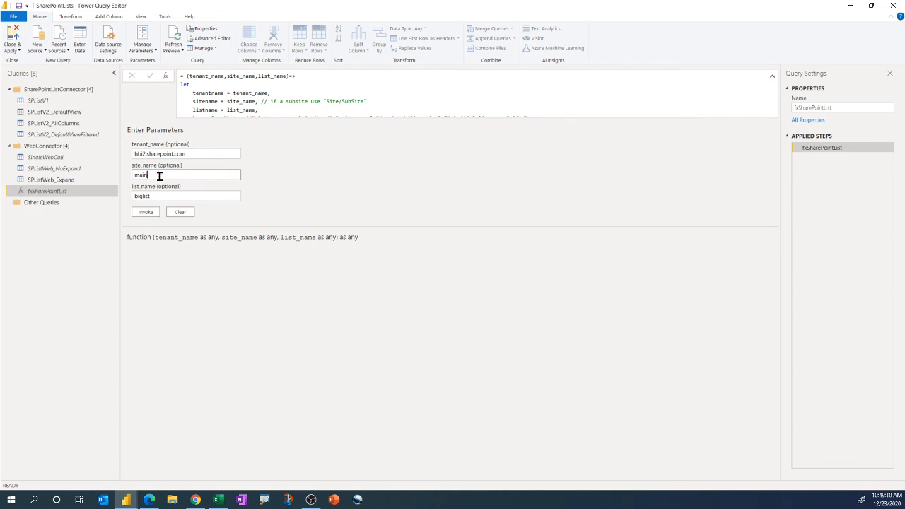
{"action": "left_click", "coordinate": [150, 214]}
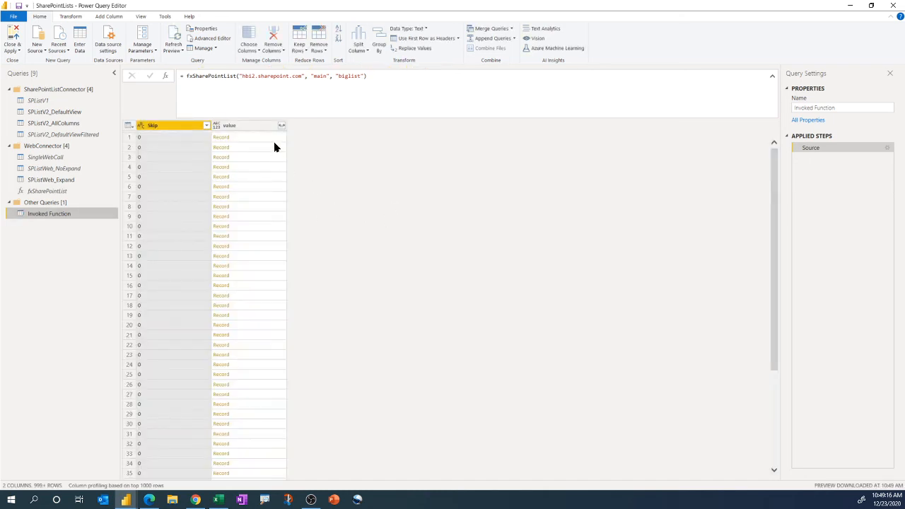
Try selecting only the ID and Title fields for expanding the invoked query's value column, and cancel the expansion.
{"action": "left_click", "coordinate": [282, 125]}
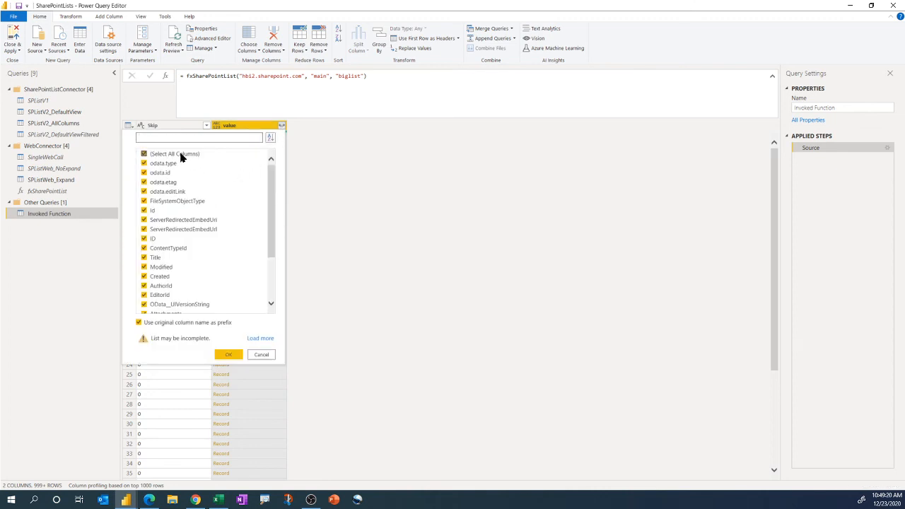
{"action": "left_click", "coordinate": [181, 157]}
{"action": "left_click", "coordinate": [152, 239]}
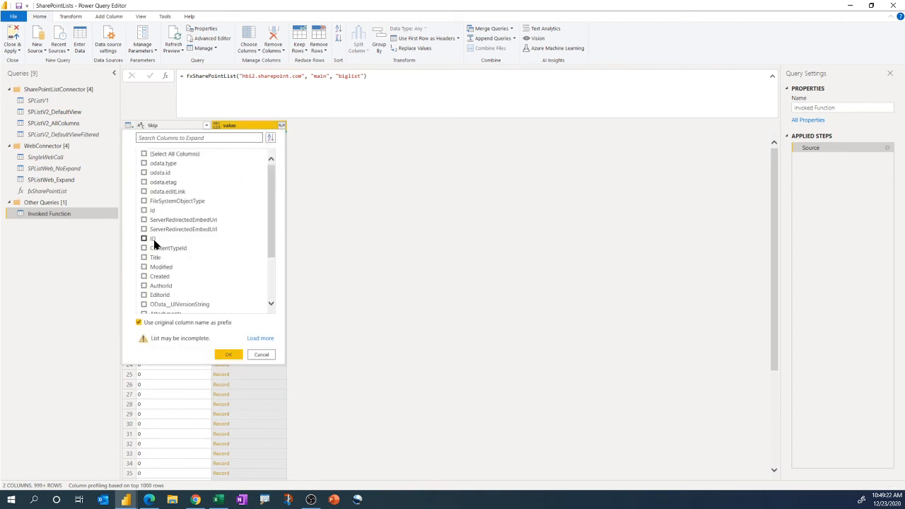
{"action": "left_click", "coordinate": [157, 260]}
{"action": "scroll", "coordinate": [191, 265], "scroll_direction": "down", "scroll_amount": 3}
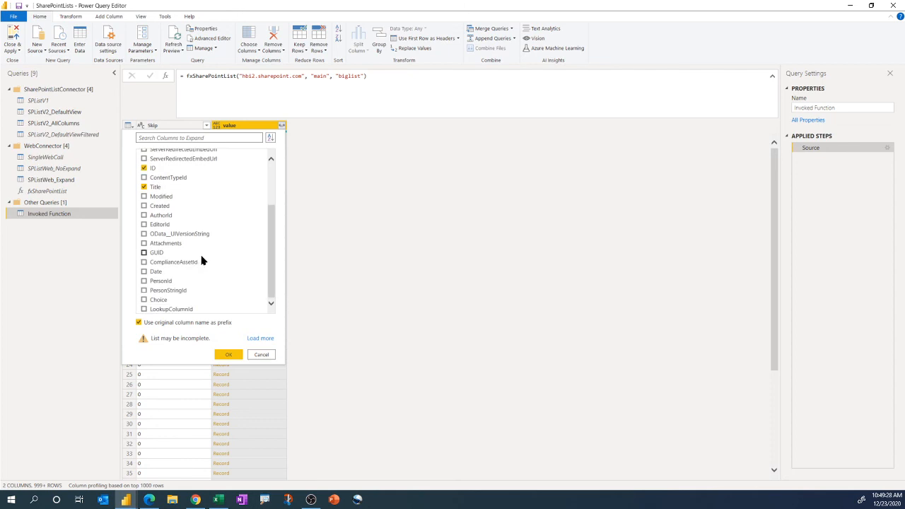
{"action": "left_click", "coordinate": [262, 355]}
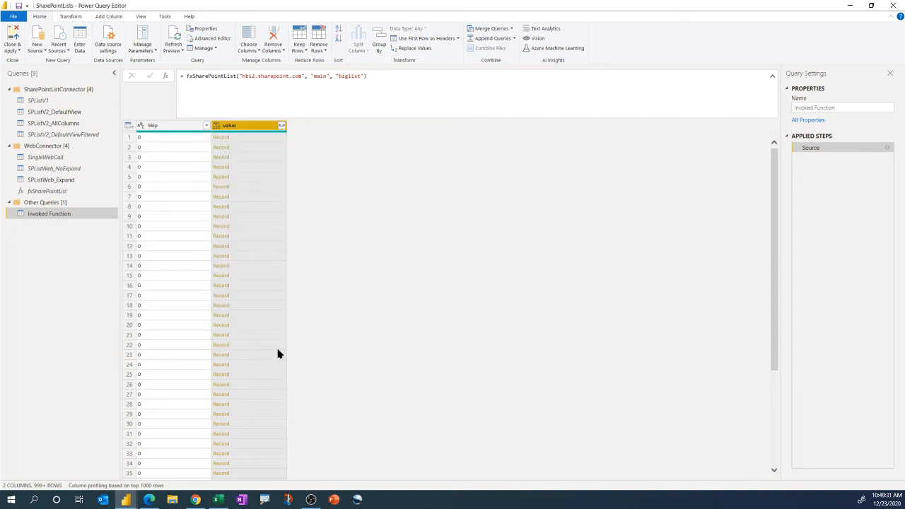
View fxSharePointList's full M code in the Advanced Editor and close it without changes.
{"action": "left_click", "coordinate": [67, 191]}
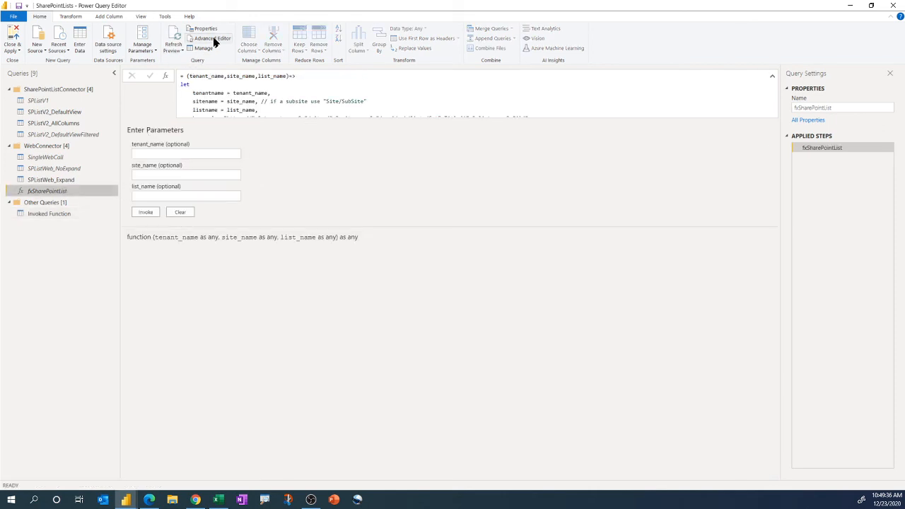
{"action": "left_click", "coordinate": [212, 38]}
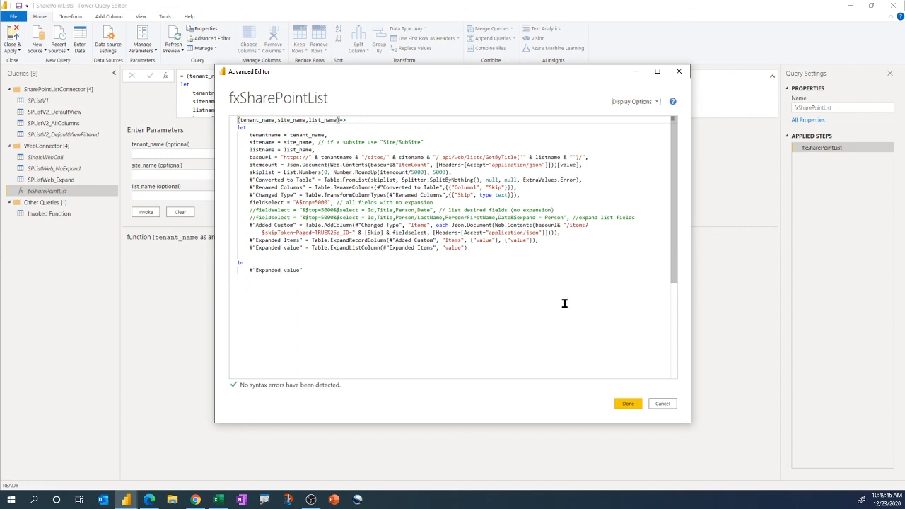
{"action": "left_click", "coordinate": [663, 403]}
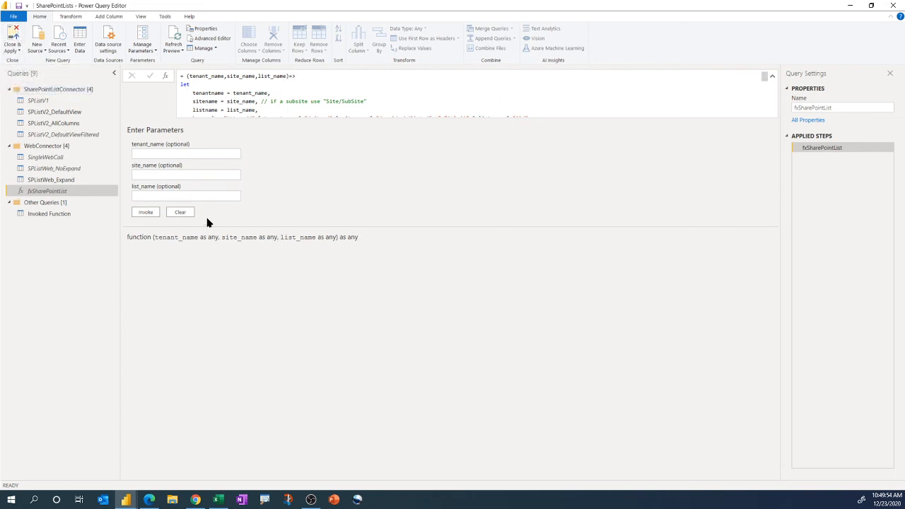
Delete the Invoked Function query from Other Queries.
{"action": "right_click", "coordinate": [57, 214]}
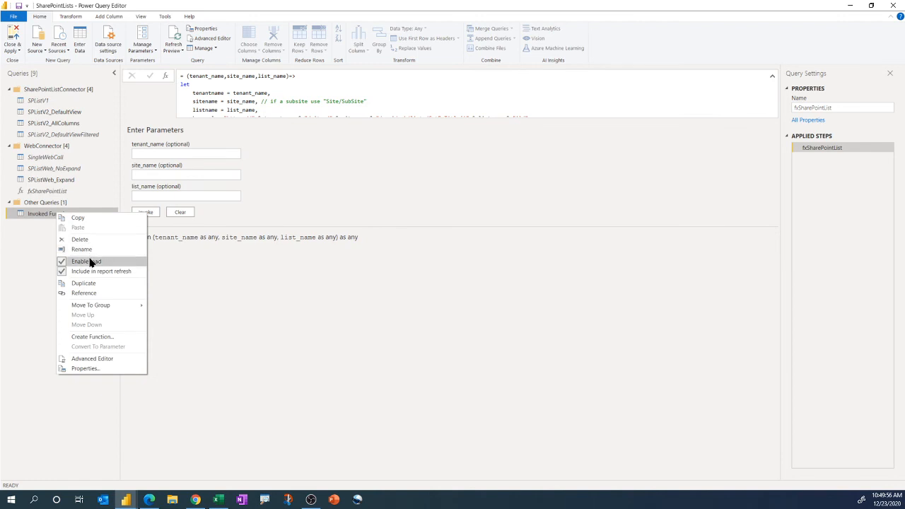
{"action": "left_click", "coordinate": [88, 241]}
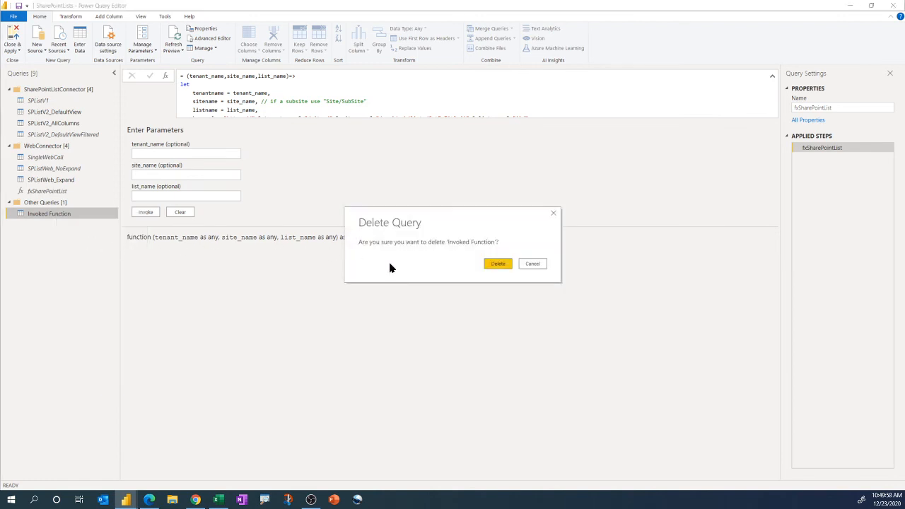
{"action": "left_click", "coordinate": [507, 265]}
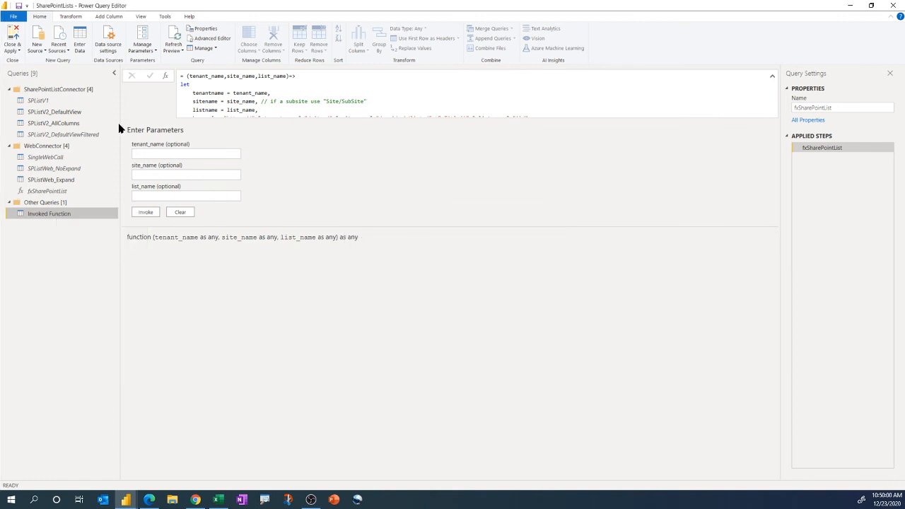
Close Power Query Editor with the changes applied, and show the report's Key Points page.
{"action": "left_click", "coordinate": [13, 31]}
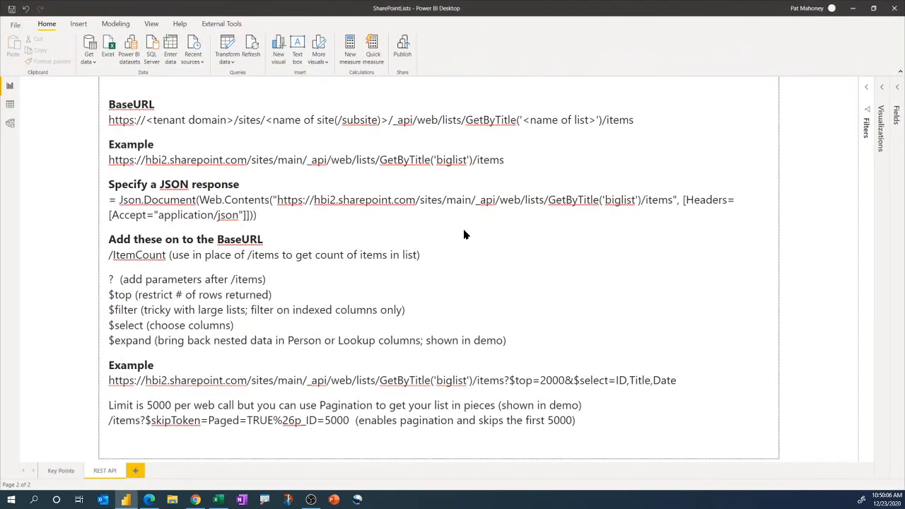
{"action": "left_click", "coordinate": [62, 471]}
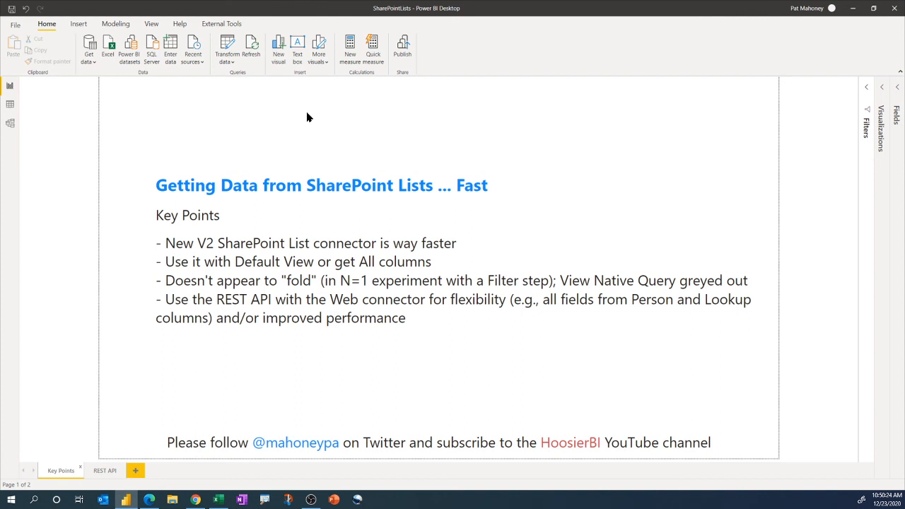
{"action": "left_click", "coordinate": [251, 48]}
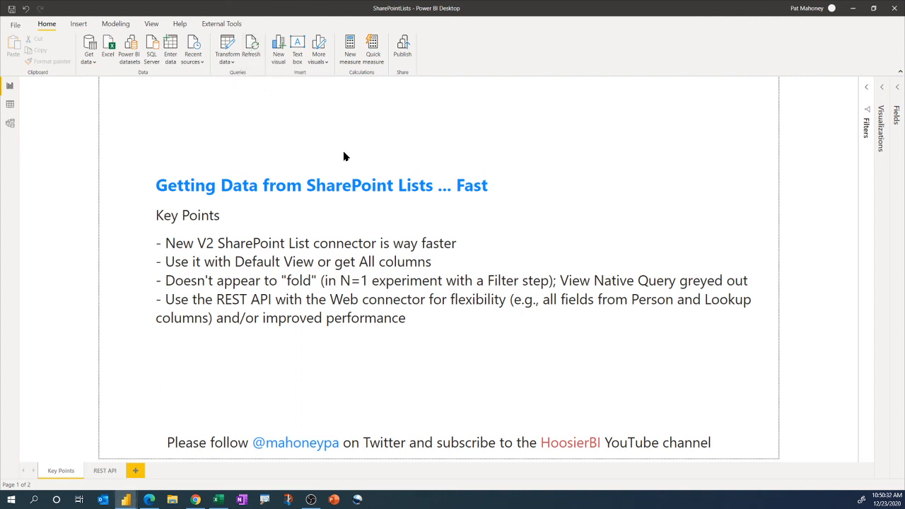